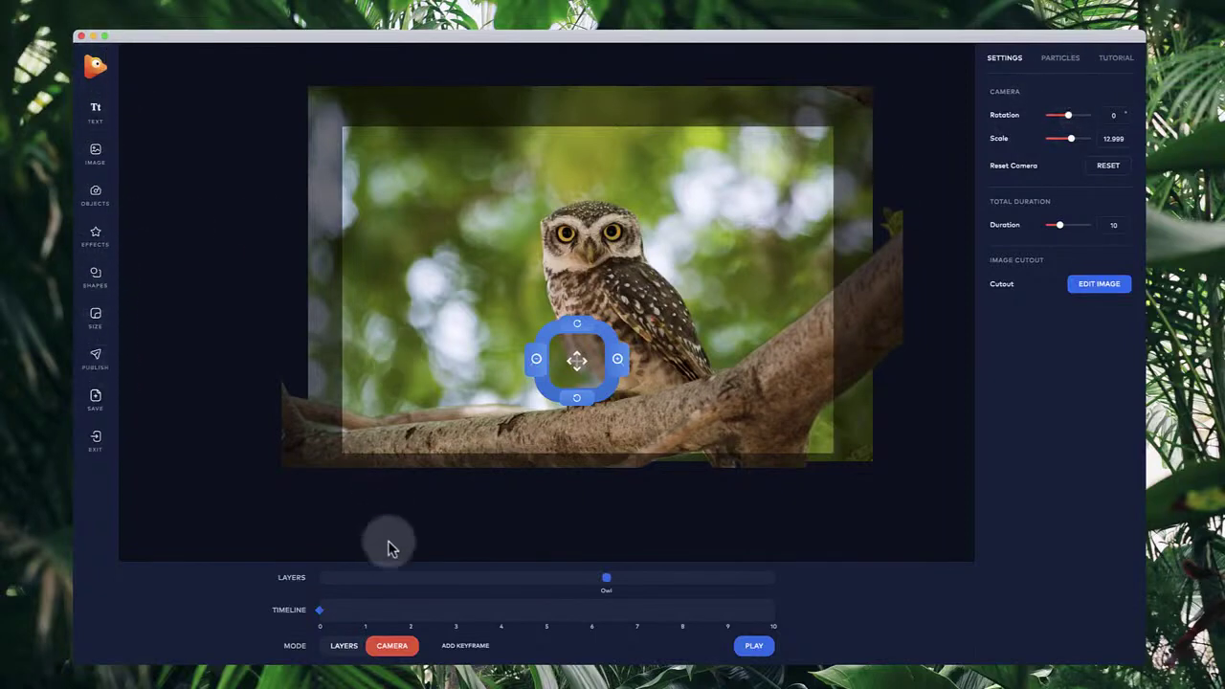
Step: Switch to layer editing and add a text object reading "ZOO"
{"action": "left_click", "coordinate": [344, 655]}
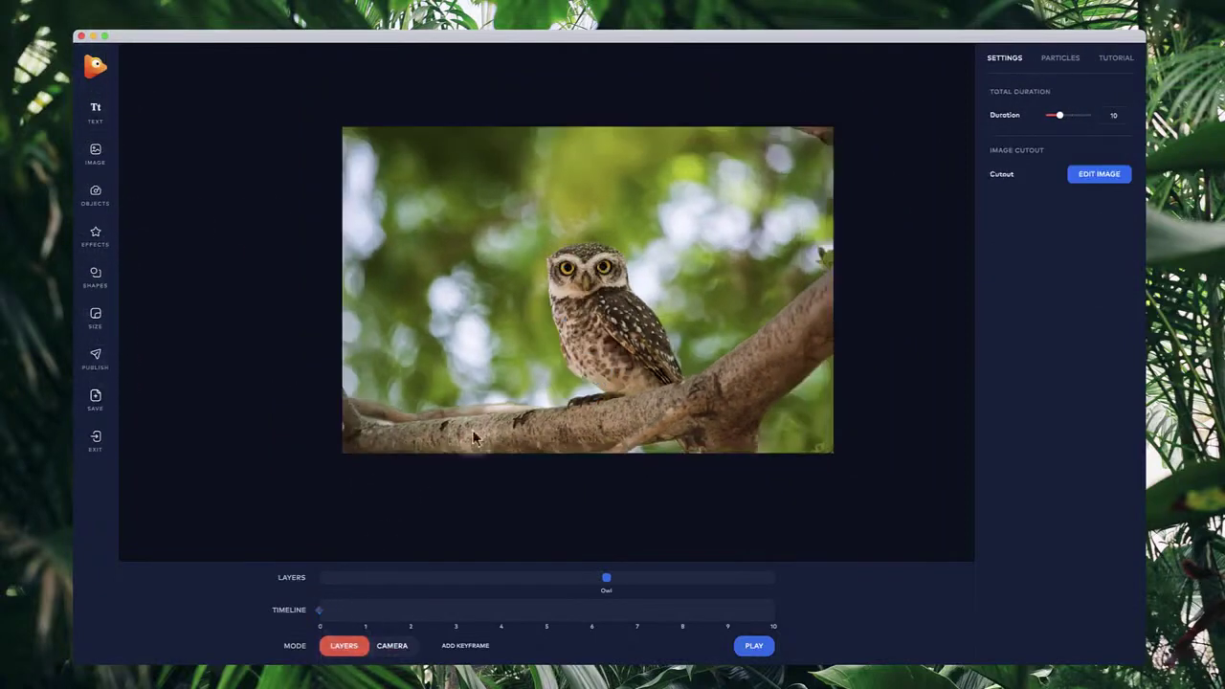
{"action": "left_click", "coordinate": [109, 118]}
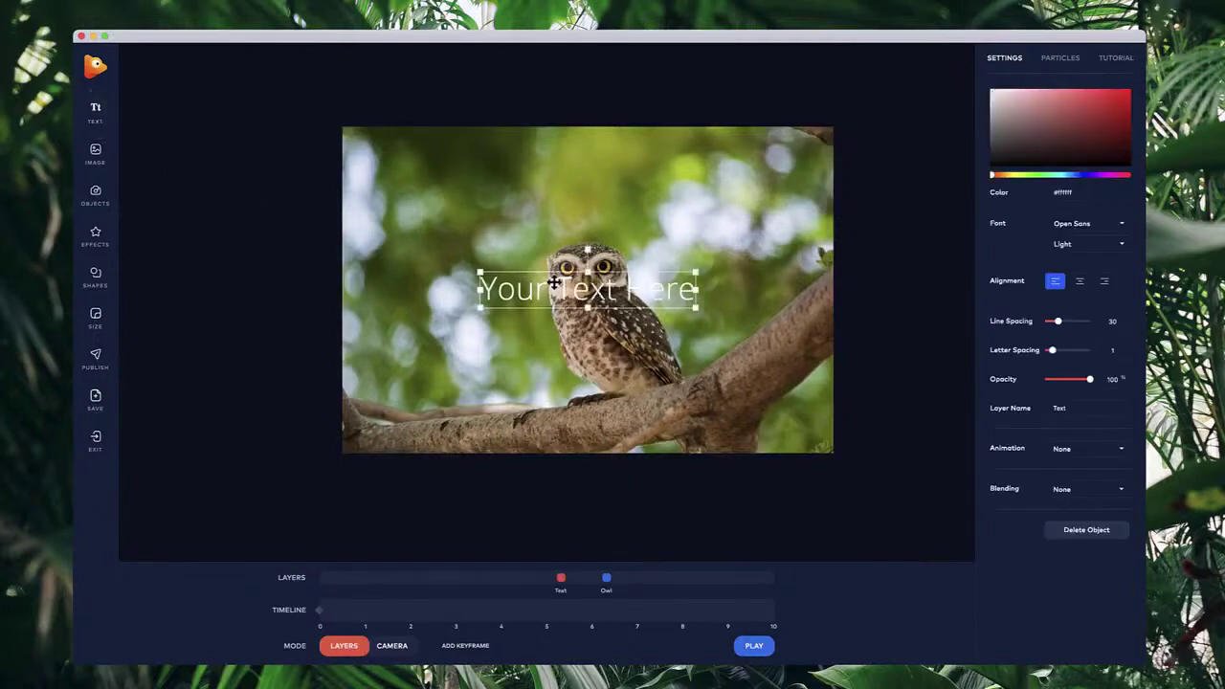
{"action": "type", "text": "ZOO"}
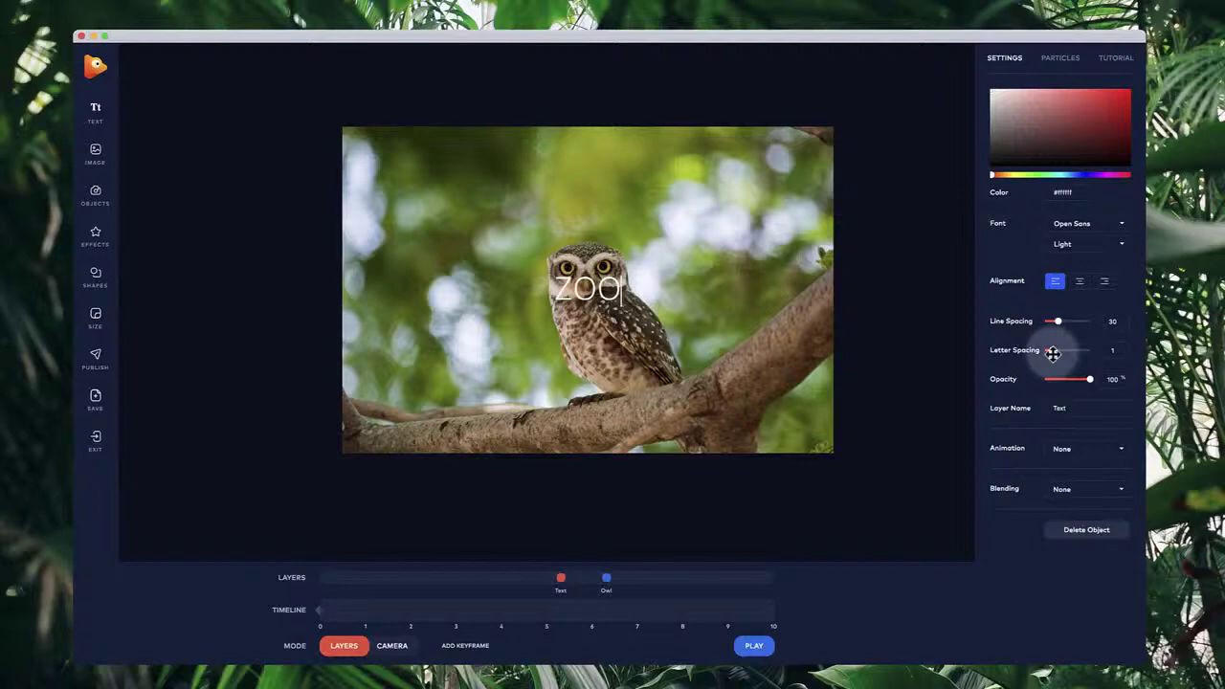
Step: Set the ZOO text's letter spacing to 48, shrink it and place it in the blurred background beside the owl
{"action": "left_click_drag", "start_coordinate": [1052, 352], "coordinate": [1069, 350]}
{"action": "left_click", "coordinate": [583, 268]}
{"action": "left_click_drag", "start_coordinate": [569, 291], "coordinate": [497, 293]}
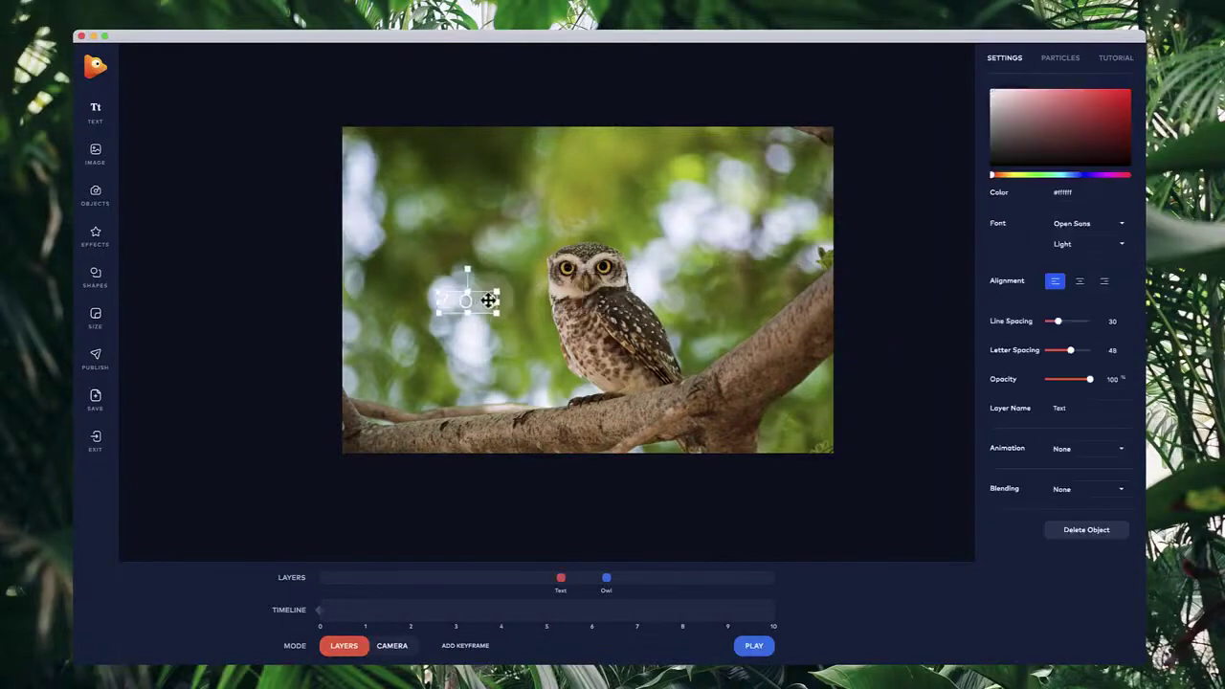
Step: Add a second text object reading "NOW OPEN"
{"action": "left_click", "coordinate": [96, 111]}
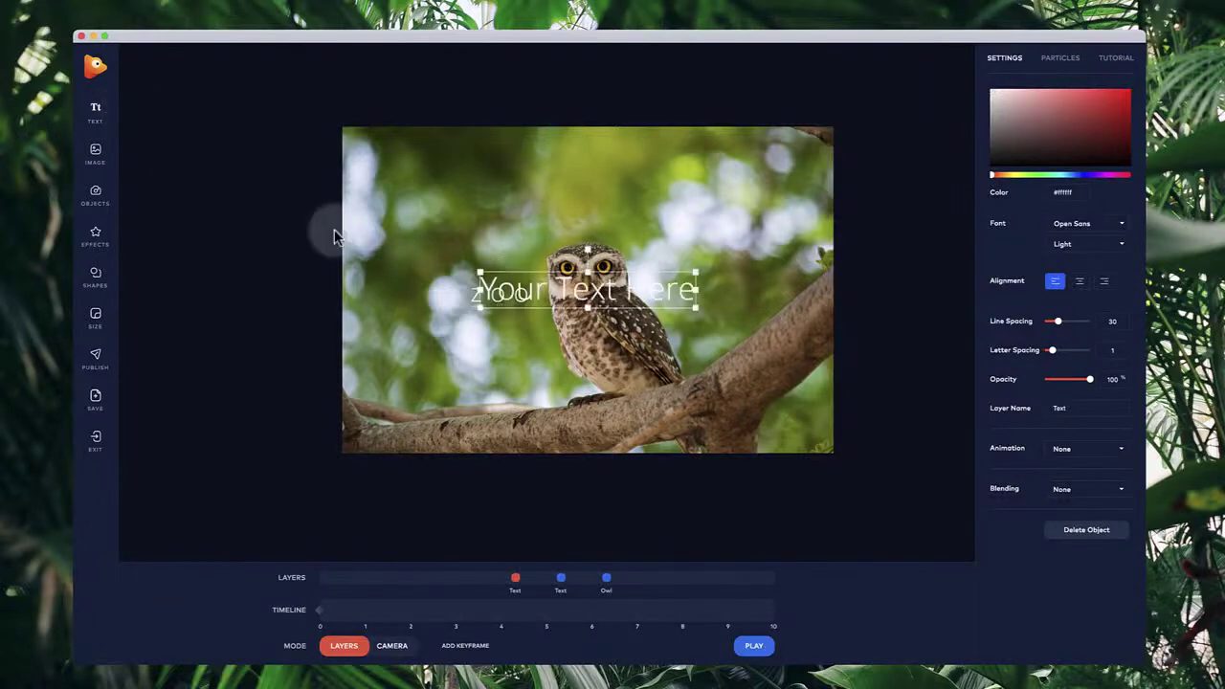
{"action": "double_click", "coordinate": [669, 286]}
{"action": "type", "text": "NOW OPEN"}
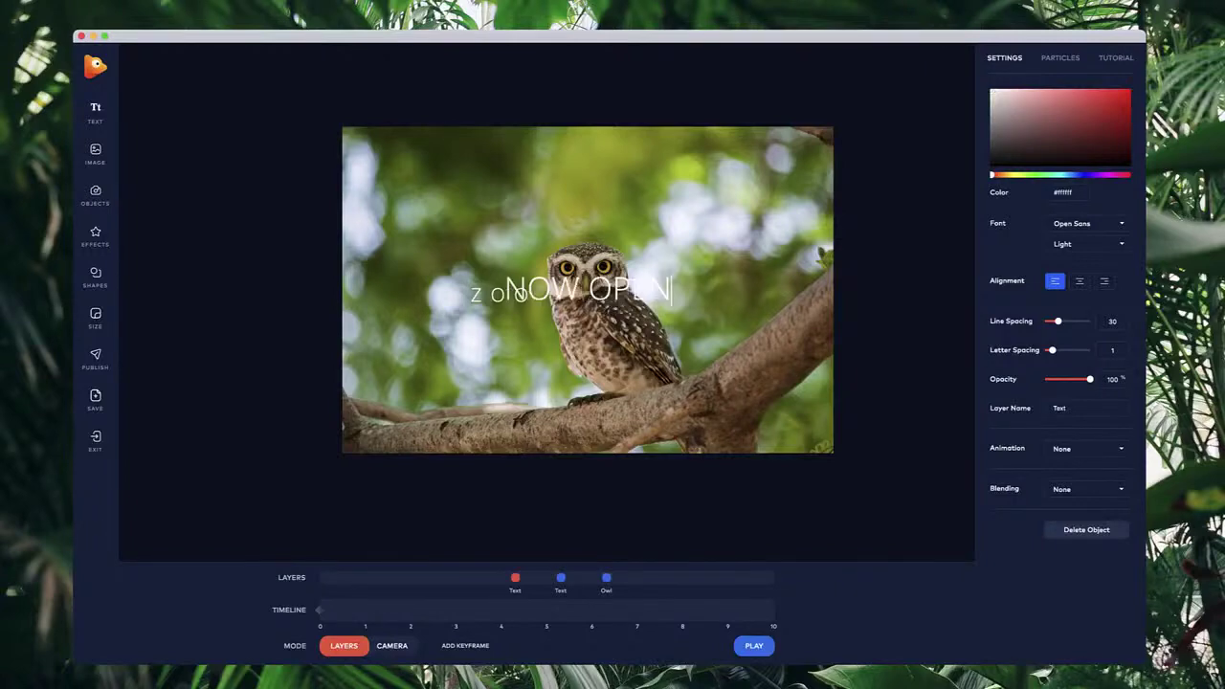
Step: Shrink the NOW OPEN text to the width of ZOO, place it directly beneath, and set its letter spacing to 12
{"action": "left_click", "coordinate": [779, 260]}
{"action": "left_click", "coordinate": [668, 276]}
{"action": "left_click_drag", "start_coordinate": [673, 271], "coordinate": [534, 297]}
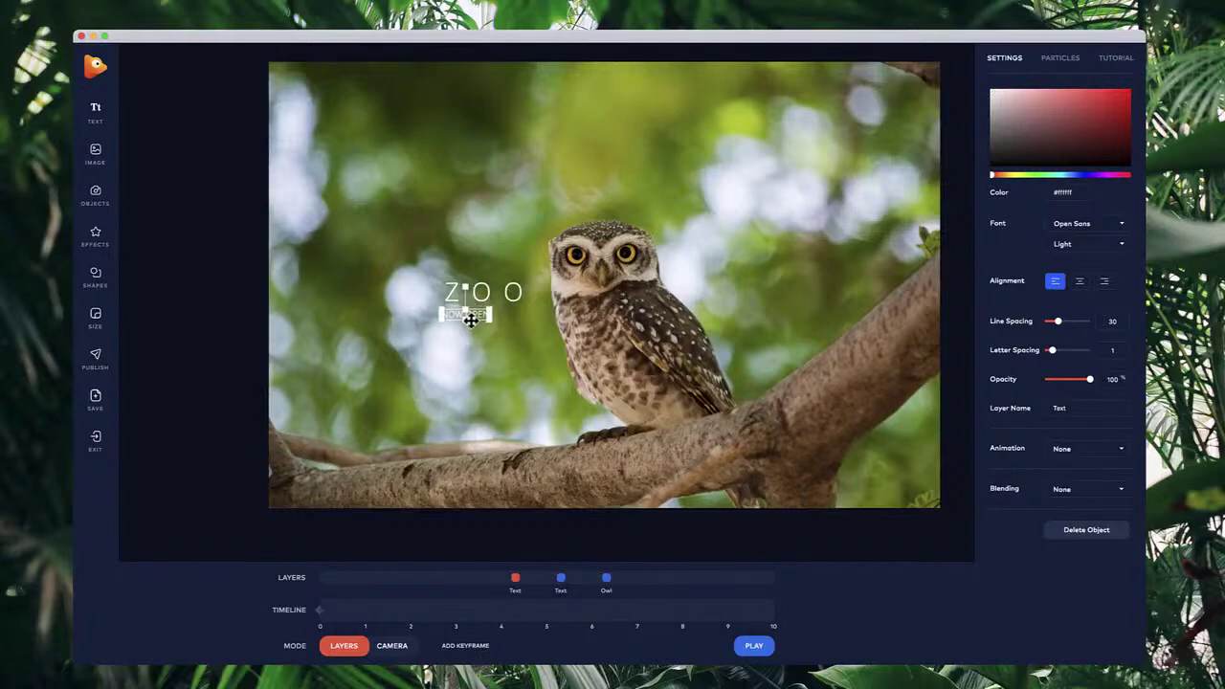
{"action": "left_click_drag", "start_coordinate": [488, 322], "coordinate": [516, 324]}
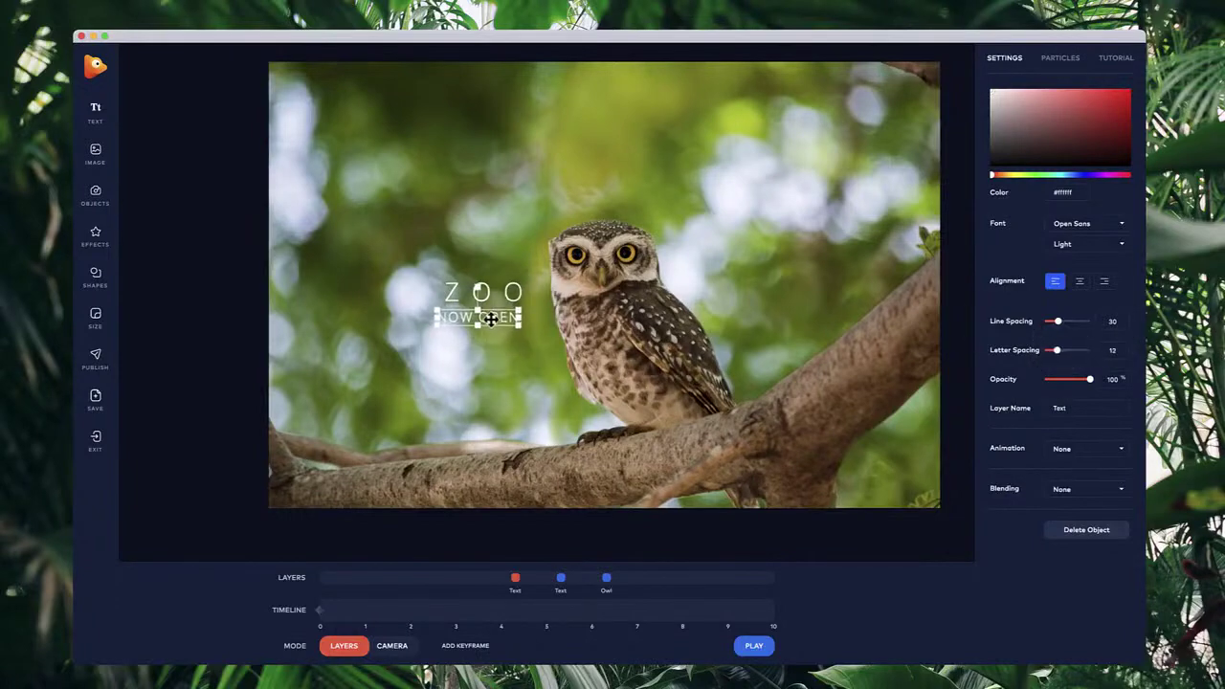
{"action": "left_click", "coordinate": [504, 367]}
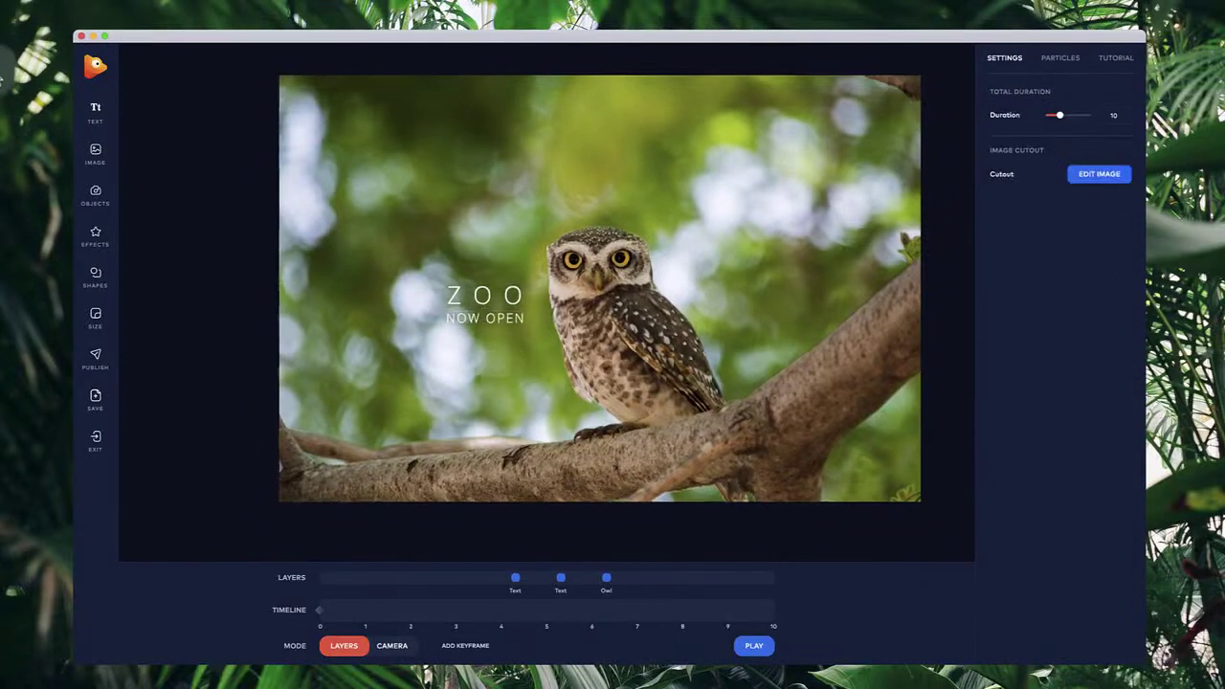
Step: Add the blue butterfly effect, scale it down and place it on the branch beneath the ZOO text
{"action": "left_click", "coordinate": [94, 240]}
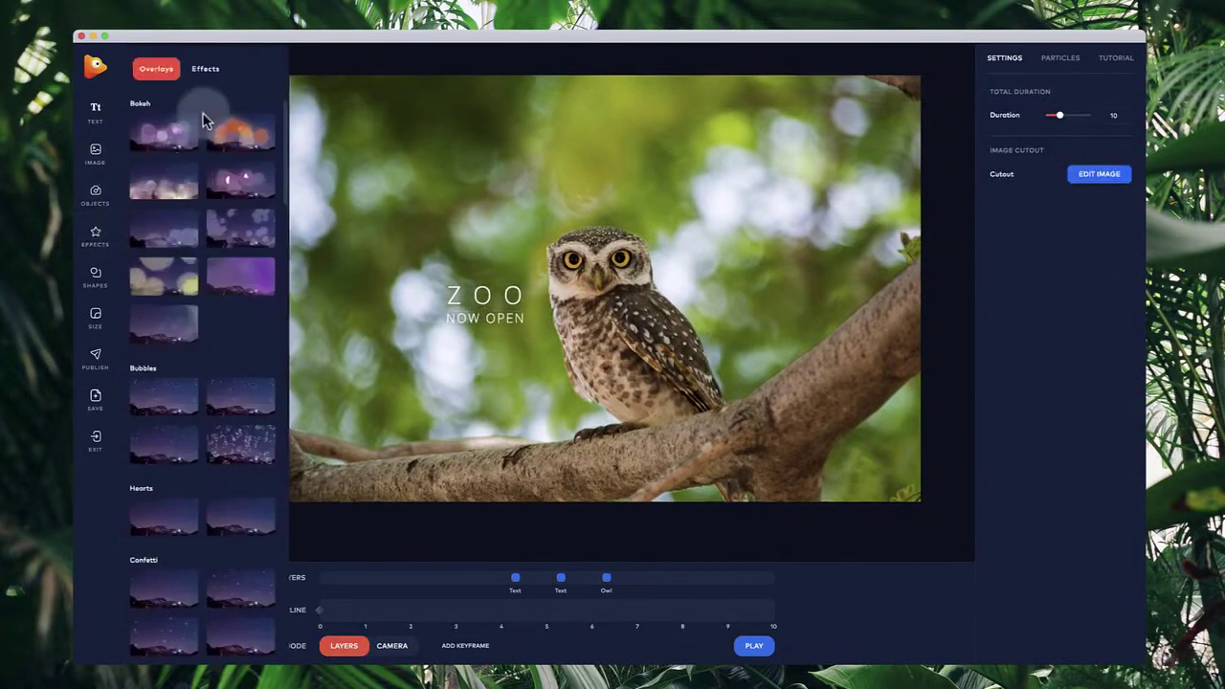
{"action": "left_click", "coordinate": [205, 68]}
{"action": "left_click", "coordinate": [181, 190]}
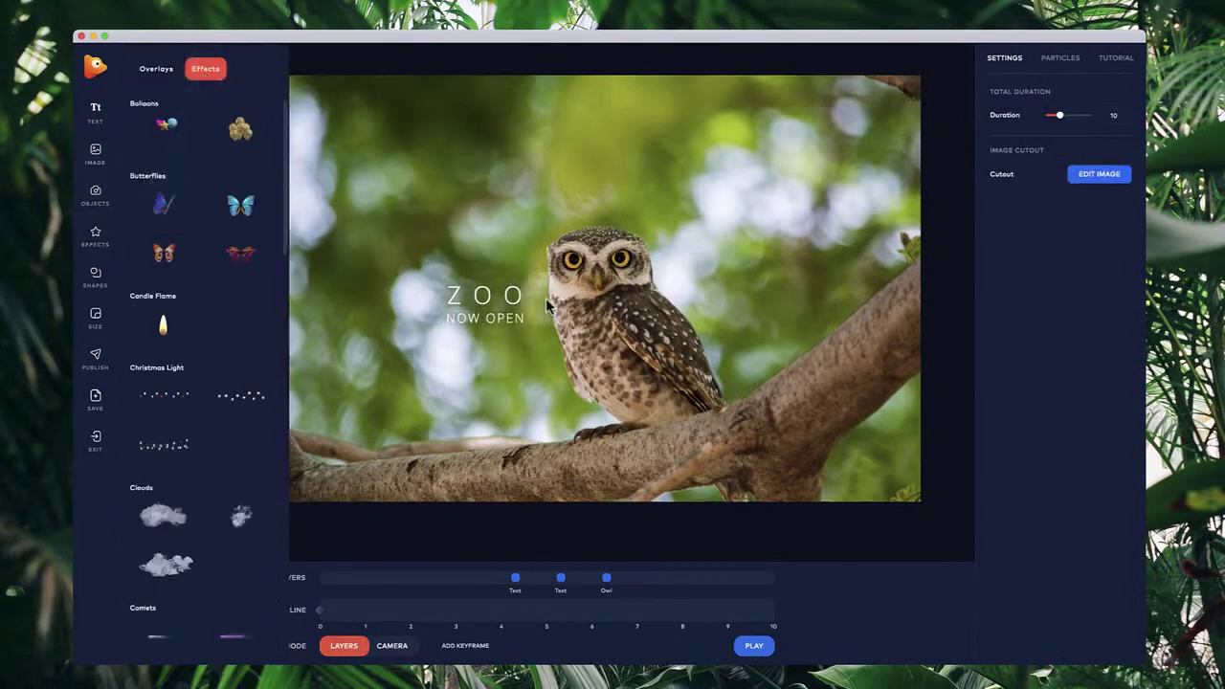
{"action": "left_click_drag", "start_coordinate": [919, 108], "coordinate": [412, 387]}
{"action": "left_click", "coordinate": [366, 432]}
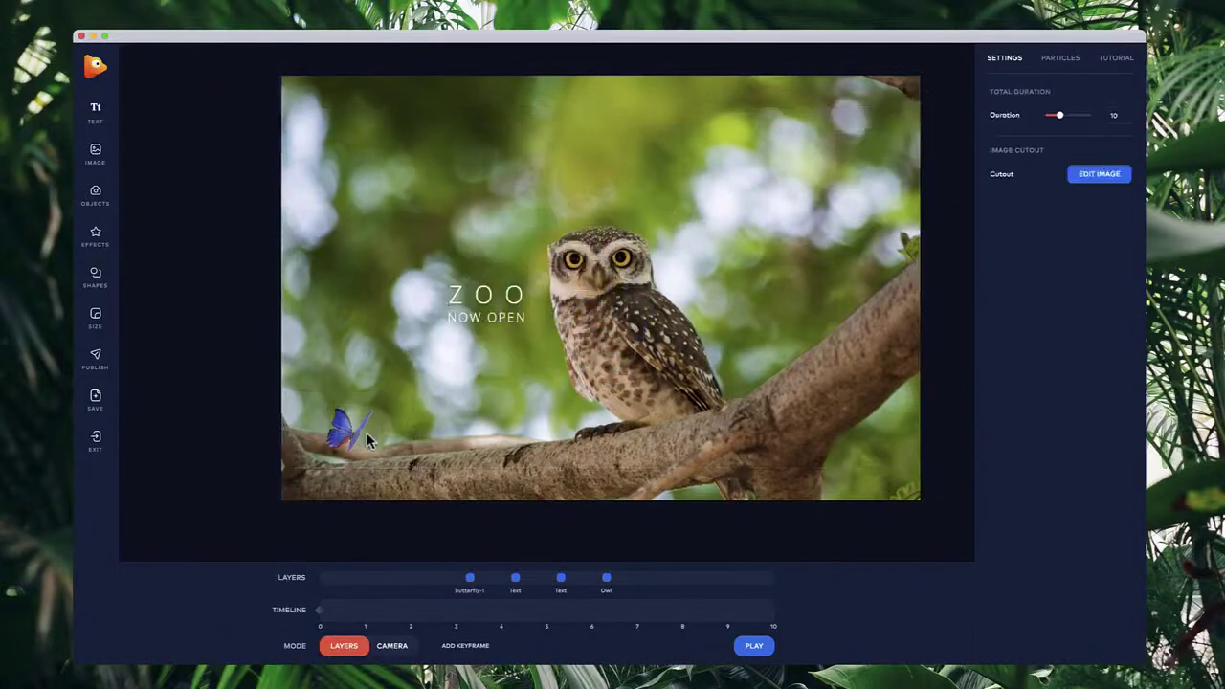
{"action": "left_click_drag", "start_coordinate": [358, 435], "coordinate": [482, 455]}
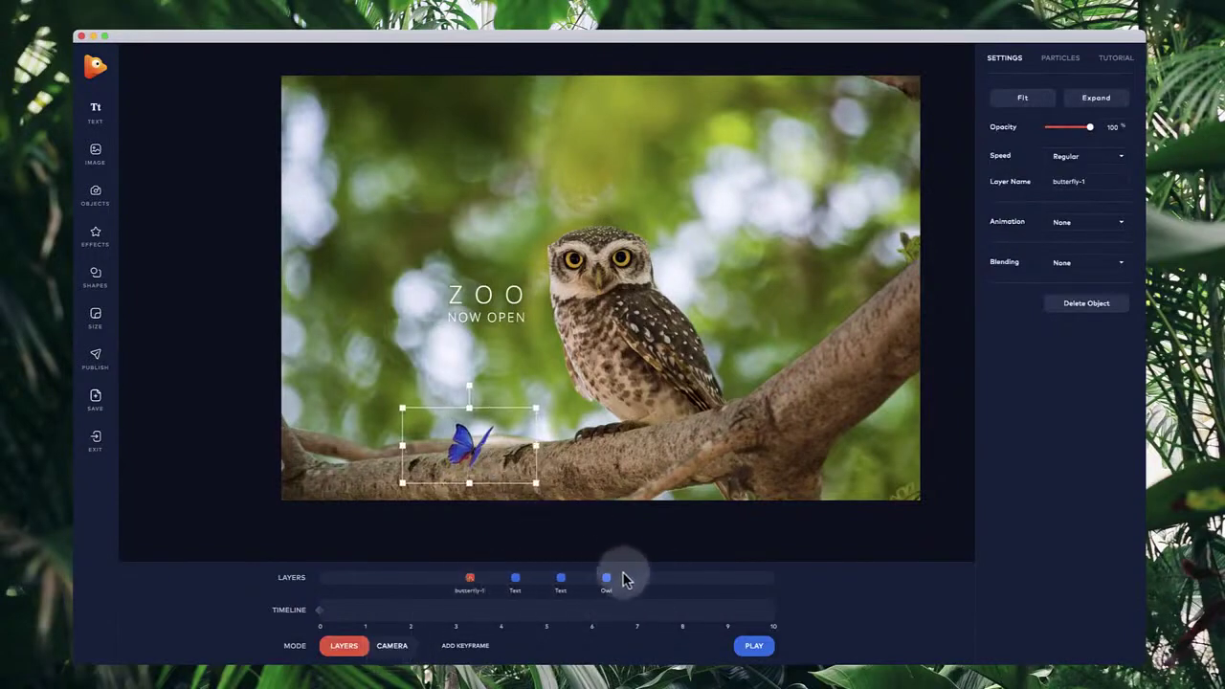
Step: Switch to camera mode and pan the camera to examine how the butterfly and texts shift relative to the owl
{"action": "left_click", "coordinate": [407, 648]}
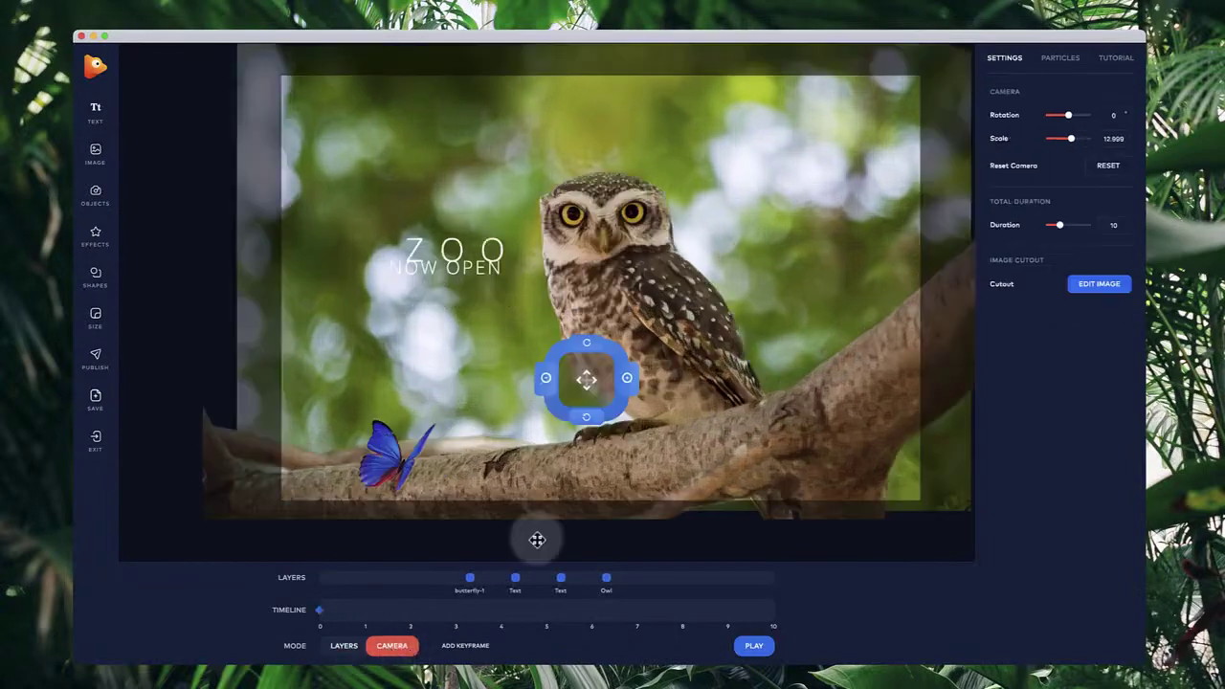
{"action": "left_click_drag", "start_coordinate": [597, 385], "coordinate": [417, 428]}
{"action": "left_click", "coordinate": [578, 410]}
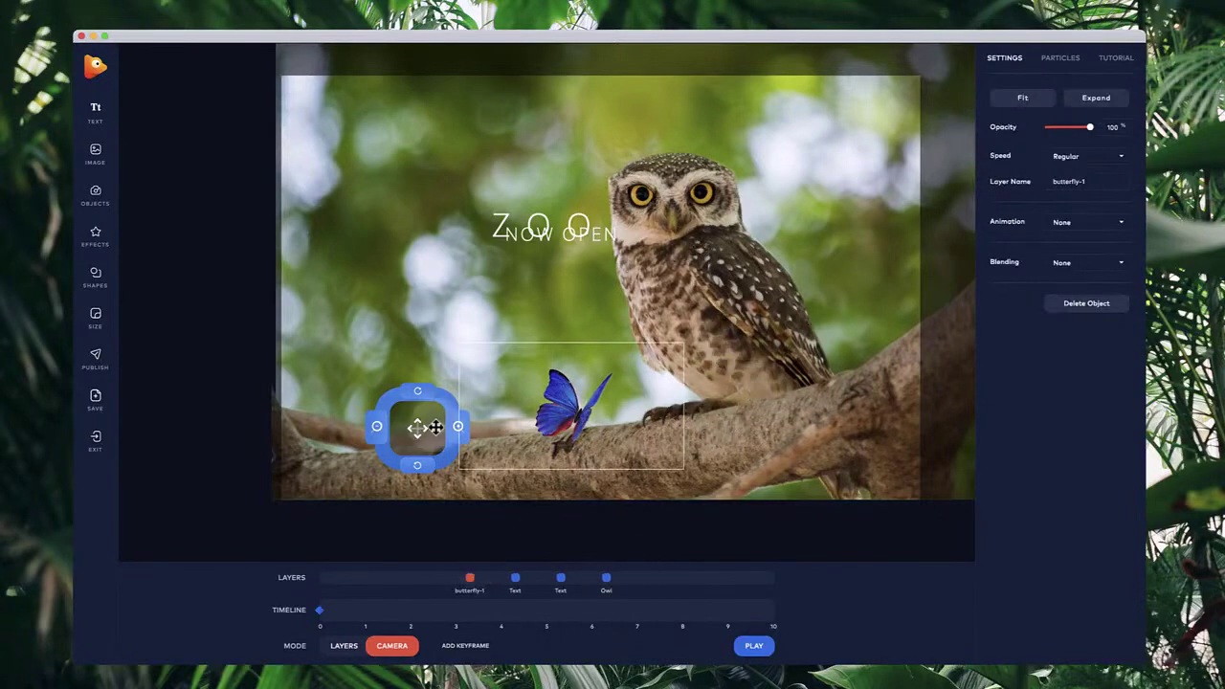
{"action": "left_click_drag", "start_coordinate": [430, 475], "coordinate": [508, 536]}
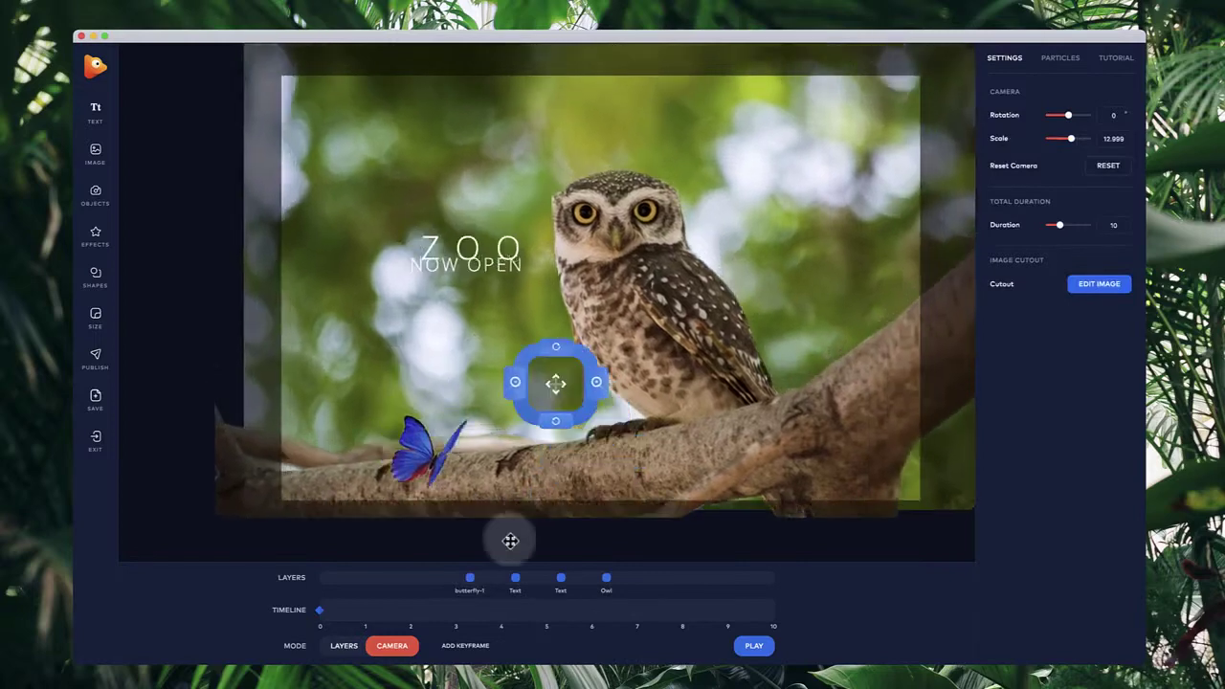
Step: Align the butterfly layer's depth with the Owl layer and the NOW OPEN layer's depth with the ZOO layer
{"action": "left_click_drag", "start_coordinate": [467, 578], "coordinate": [588, 578]}
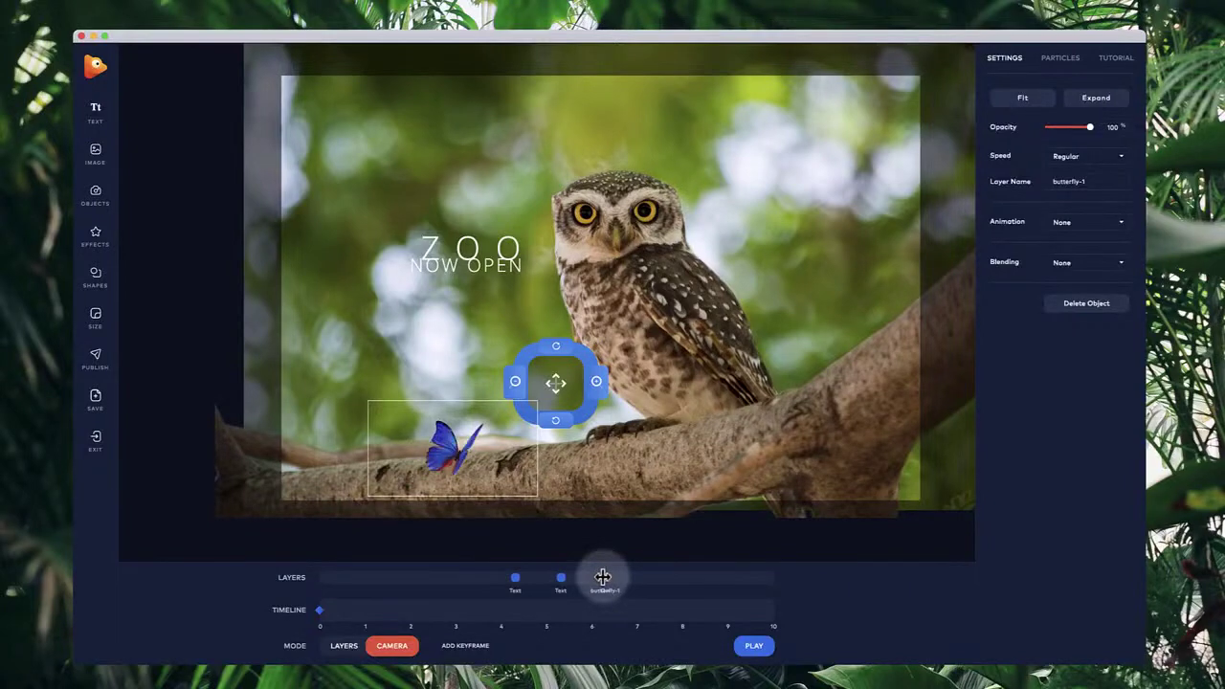
{"action": "left_click_drag", "start_coordinate": [556, 382], "coordinate": [474, 431]}
{"action": "left_click", "coordinate": [605, 580]}
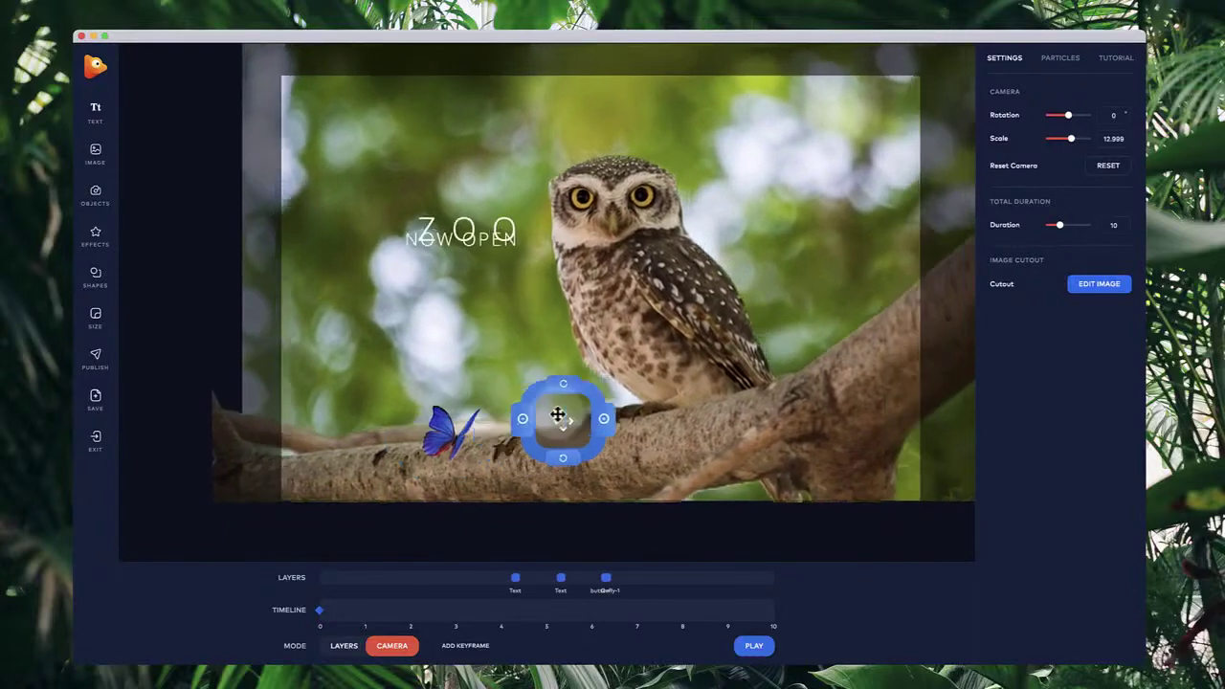
{"action": "left_click", "coordinate": [606, 578]}
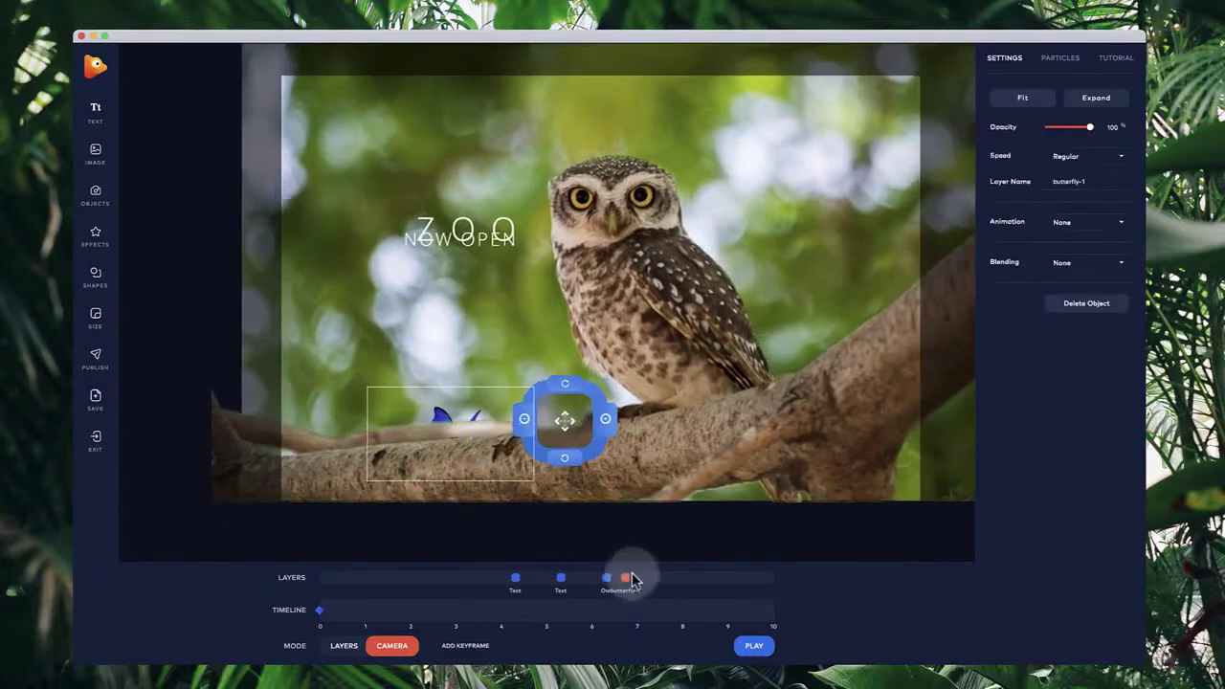
{"action": "mouse_move", "coordinate": [631, 579]}
{"action": "left_mouse_down"}
{"action": "mouse_move", "coordinate": [711, 590]}
{"action": "mouse_move", "coordinate": [622, 595]}
{"action": "left_mouse_up"}
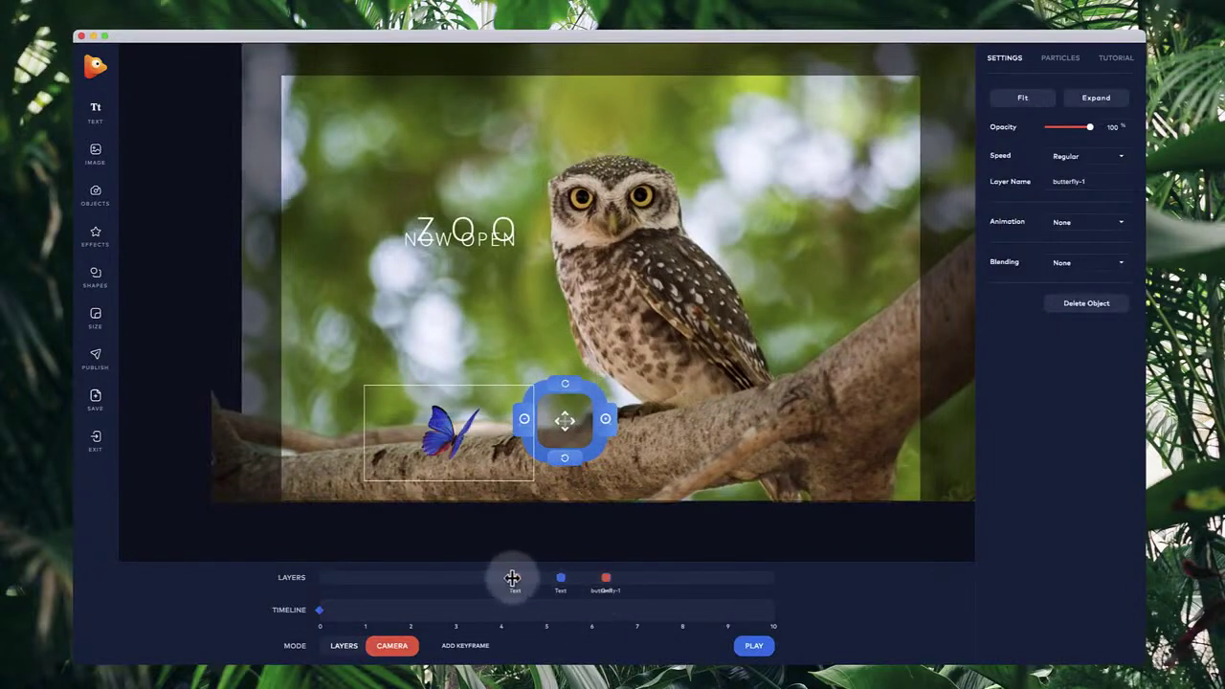
{"action": "left_click_drag", "start_coordinate": [512, 578], "coordinate": [560, 579]}
Step: Pan the camera to check the aligned layers, and reset it with a slight zoom in
{"action": "mouse_move", "coordinate": [565, 421]}
{"action": "left_mouse_down"}
{"action": "mouse_move", "coordinate": [622, 369]}
{"action": "mouse_move", "coordinate": [681, 362]}
{"action": "left_mouse_up"}
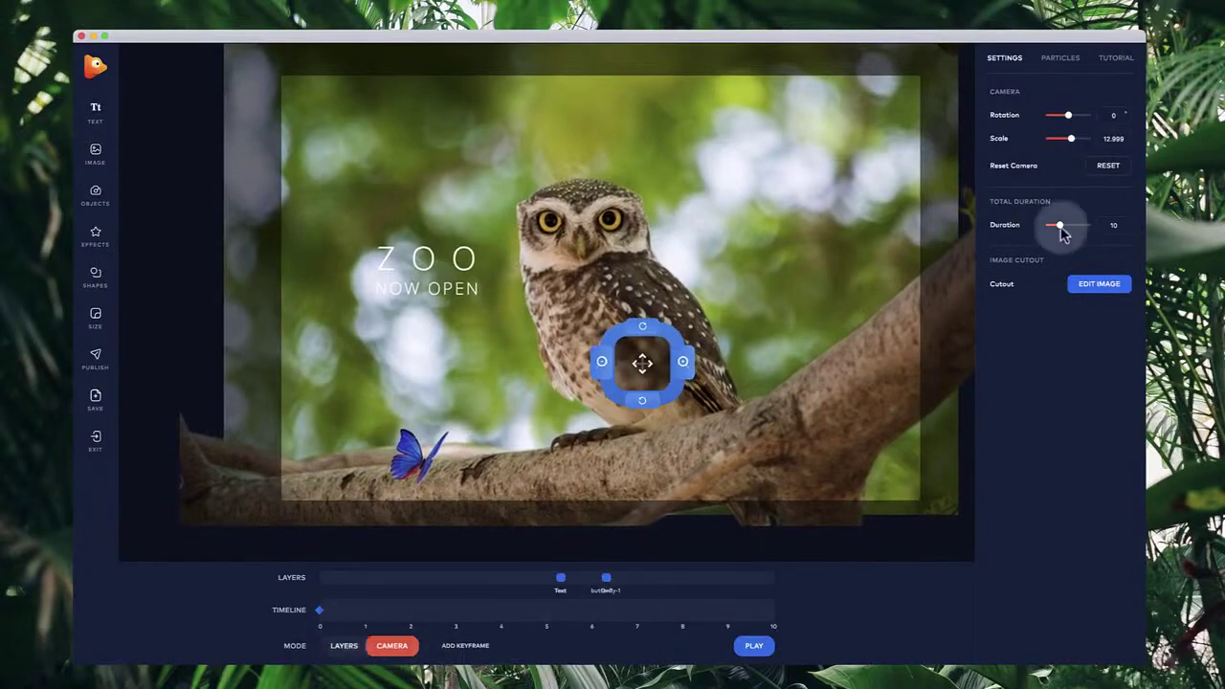
{"action": "left_click", "coordinate": [1107, 166]}
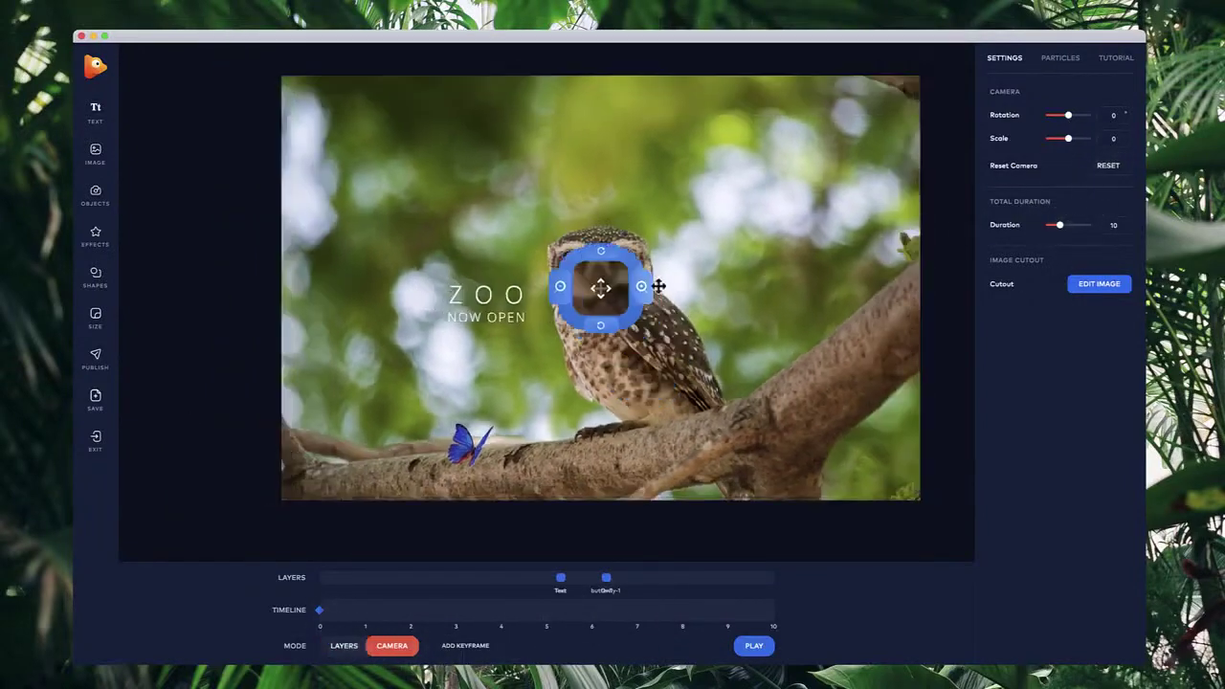
{"action": "left_click", "coordinate": [641, 287]}
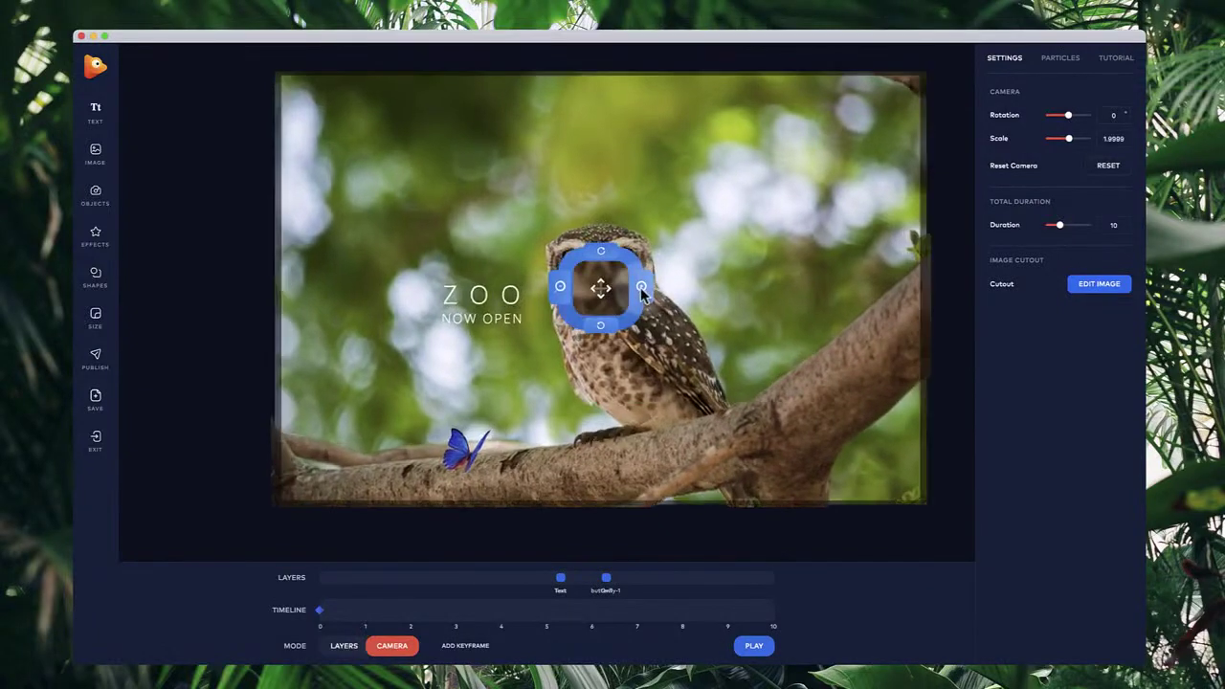
Step: Turn on the leaf particles with size 41, blur 37 and color rotation 0
{"action": "left_click", "coordinate": [1064, 67]}
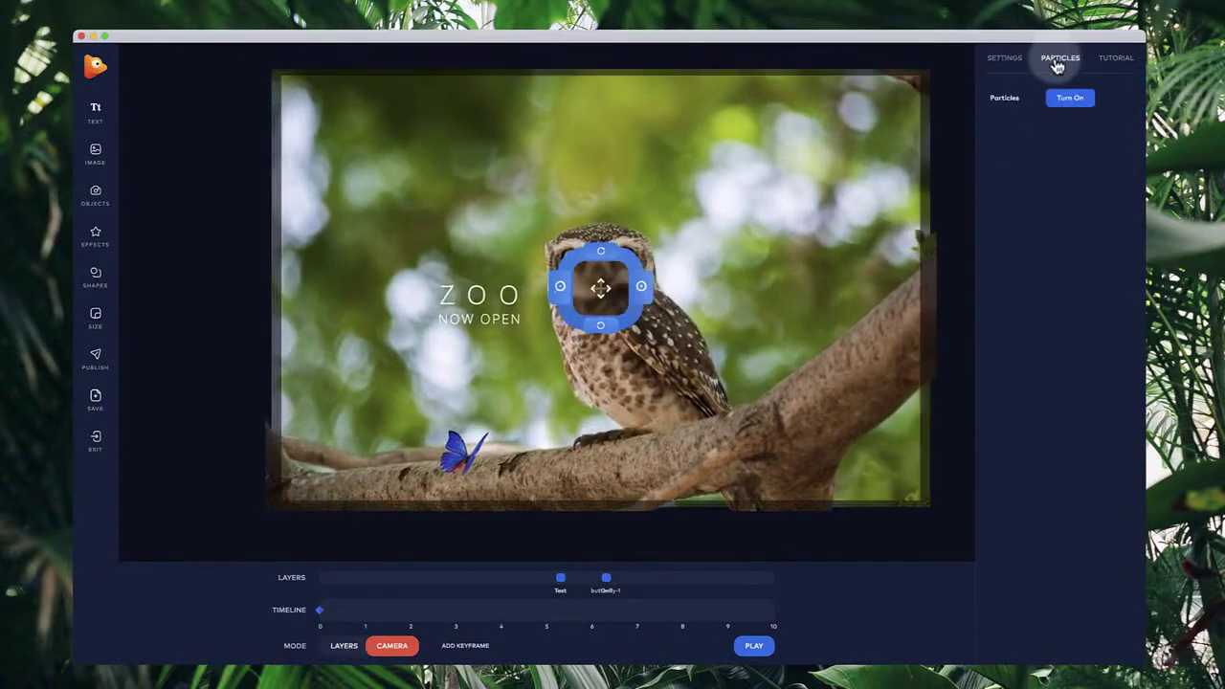
{"action": "left_click", "coordinate": [1072, 99]}
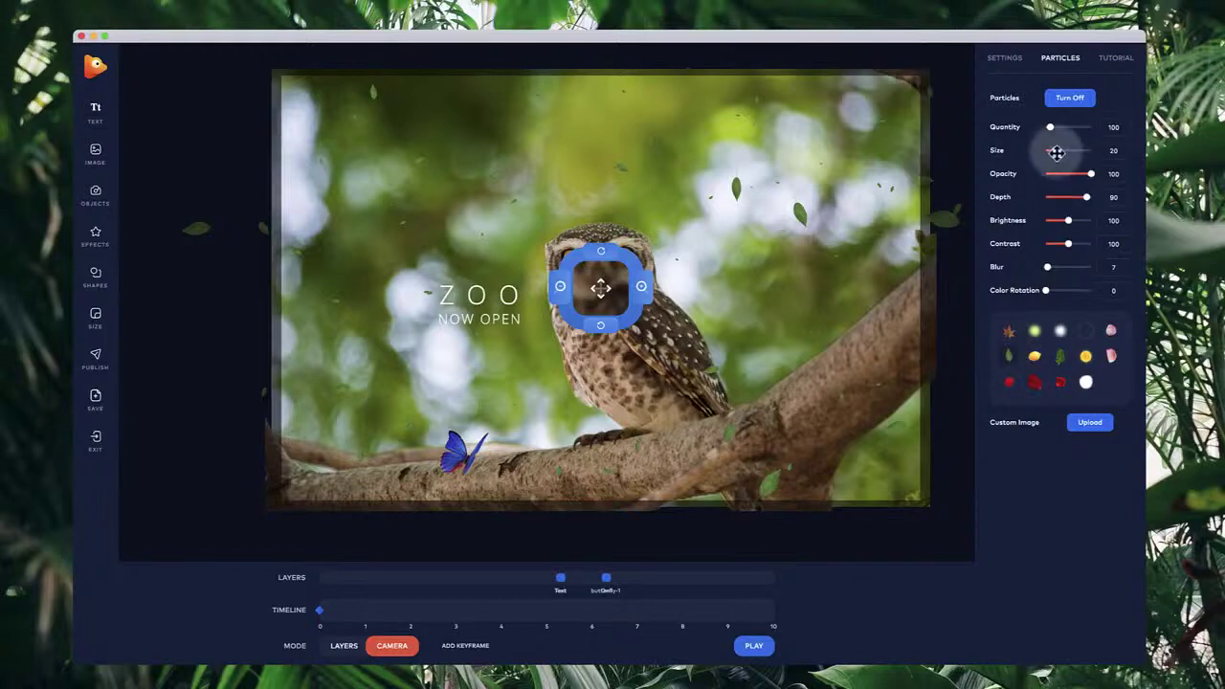
{"action": "left_click_drag", "start_coordinate": [1055, 152], "coordinate": [1065, 154]}
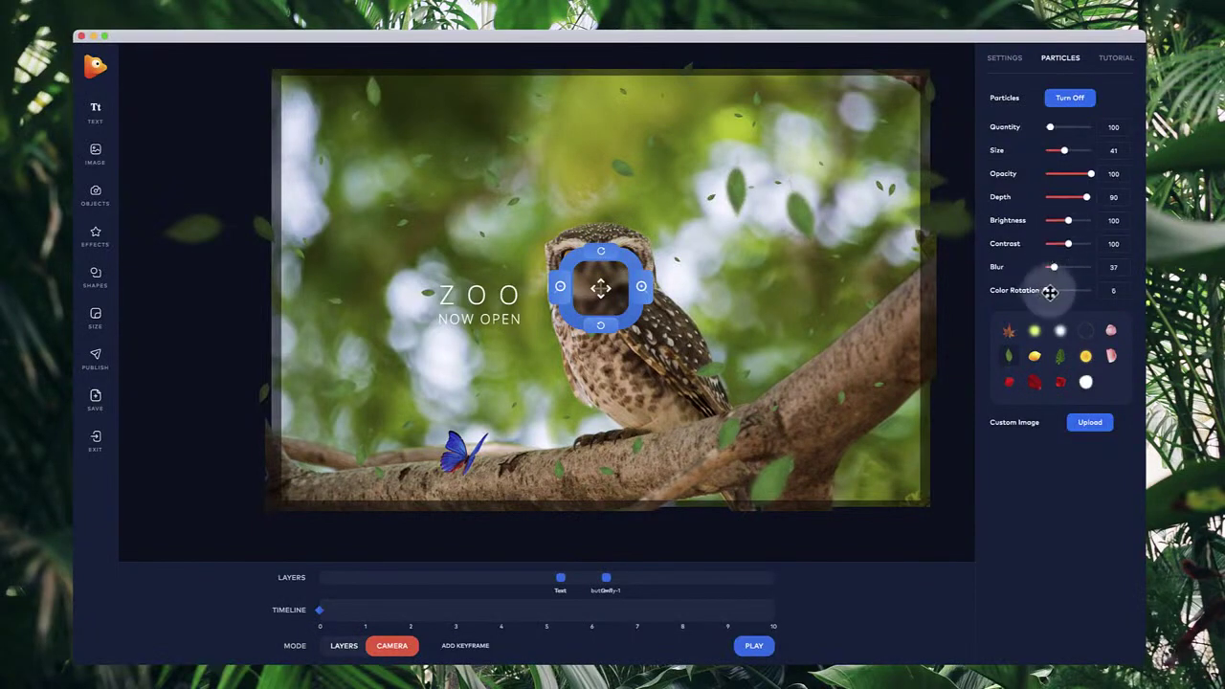
{"action": "left_click_drag", "start_coordinate": [1071, 291], "coordinate": [938, 295]}
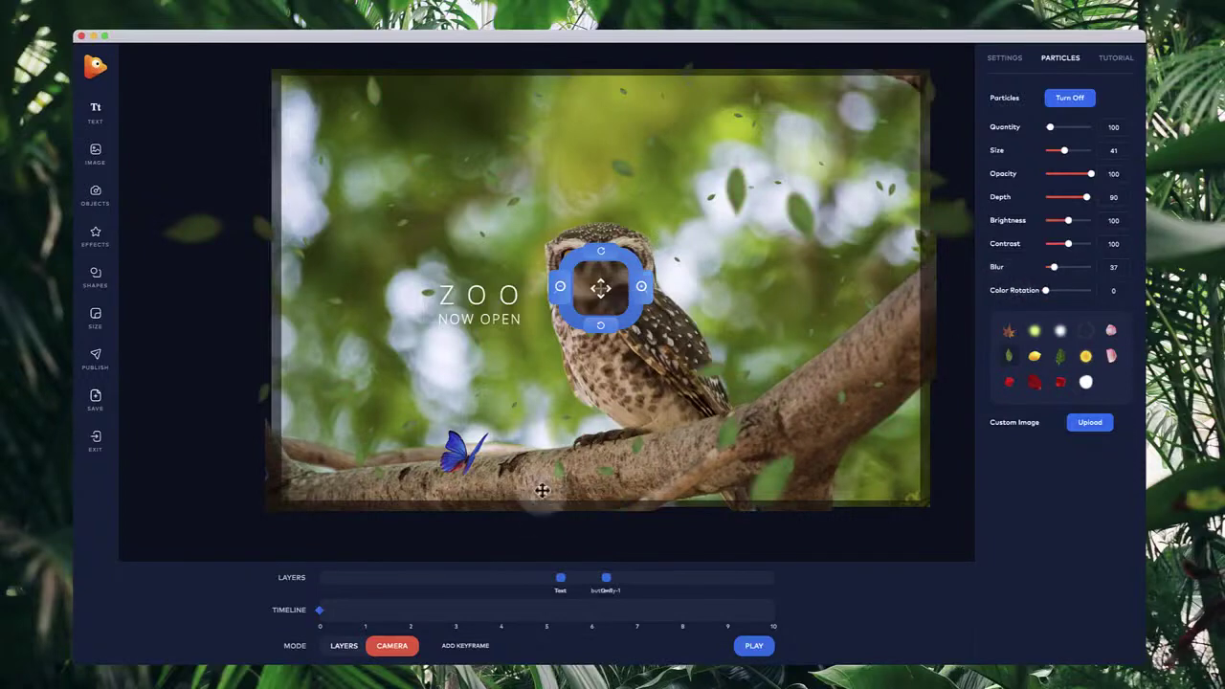
Step: Tilt and pan the camera slightly to frame the starting view at the 0-second keyframe
{"action": "left_click_drag", "start_coordinate": [612, 298], "coordinate": [620, 300]}
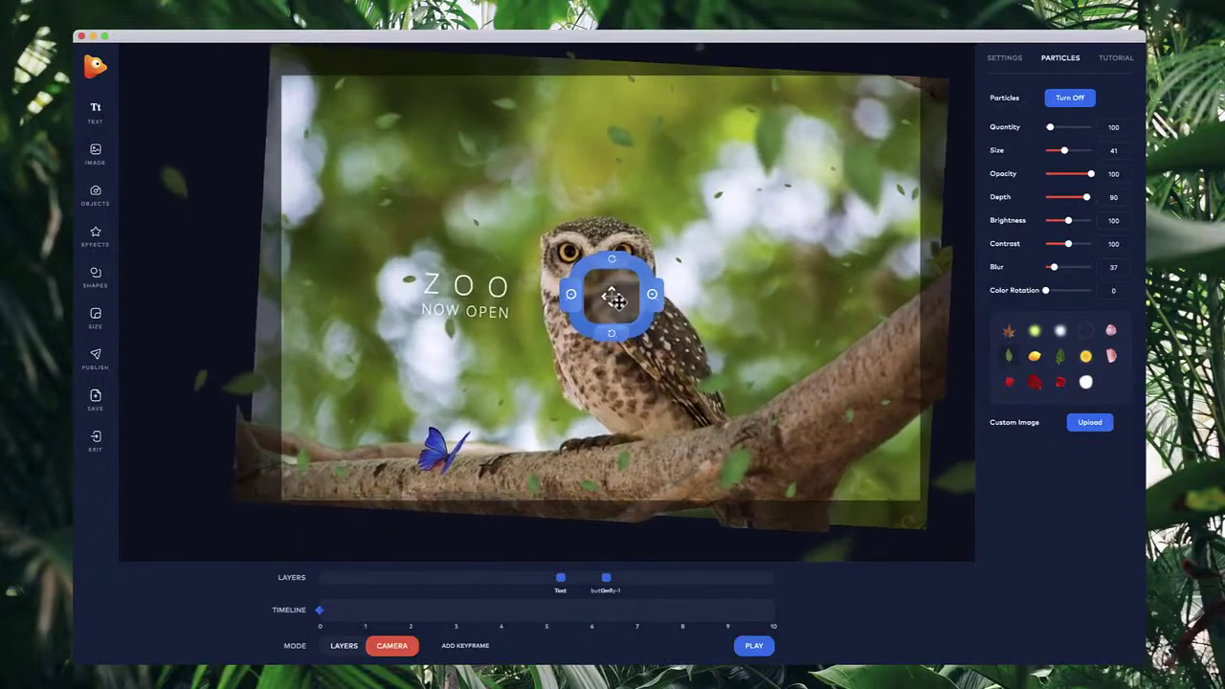
{"action": "left_click_drag", "start_coordinate": [615, 299], "coordinate": [627, 316]}
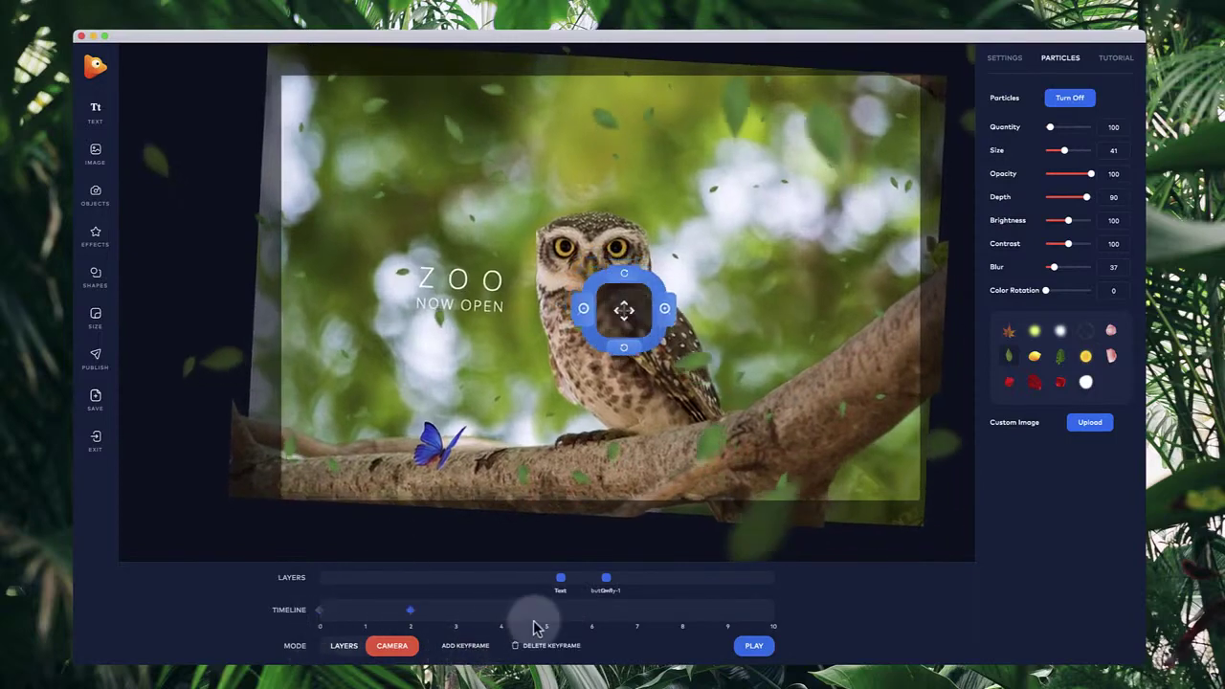
Step: Place the second camera keyframe at 5 seconds on the timeline
{"action": "left_click", "coordinate": [549, 612]}
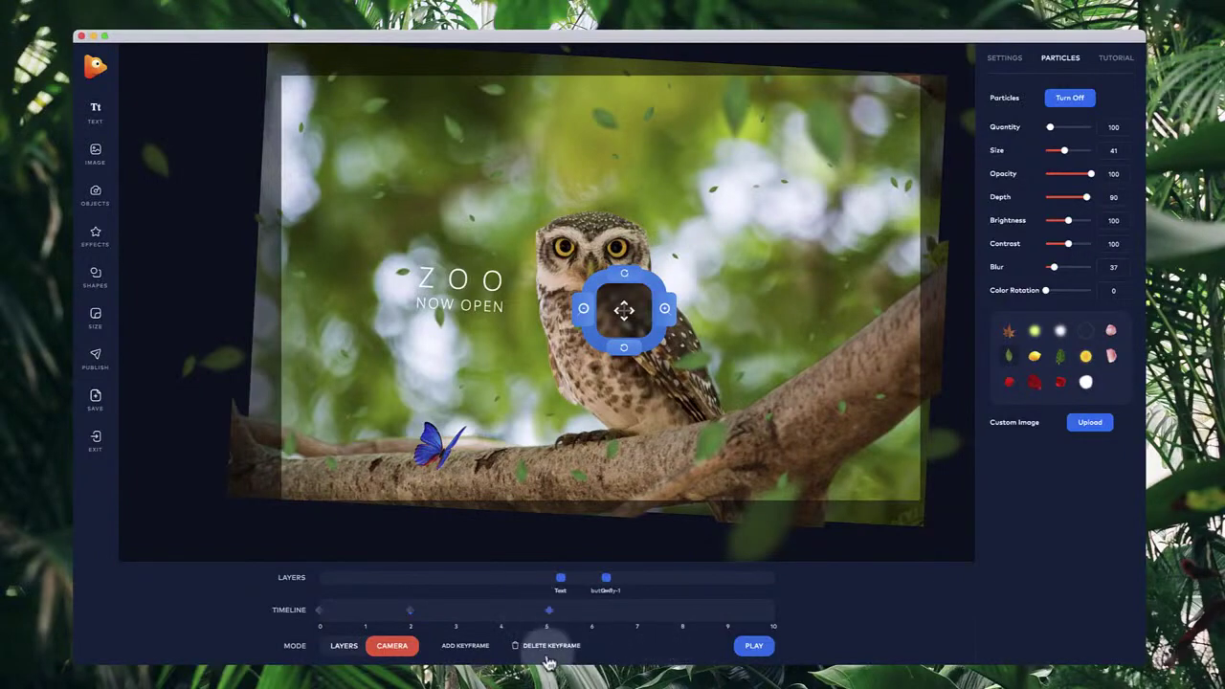
{"action": "left_click", "coordinate": [422, 613]}
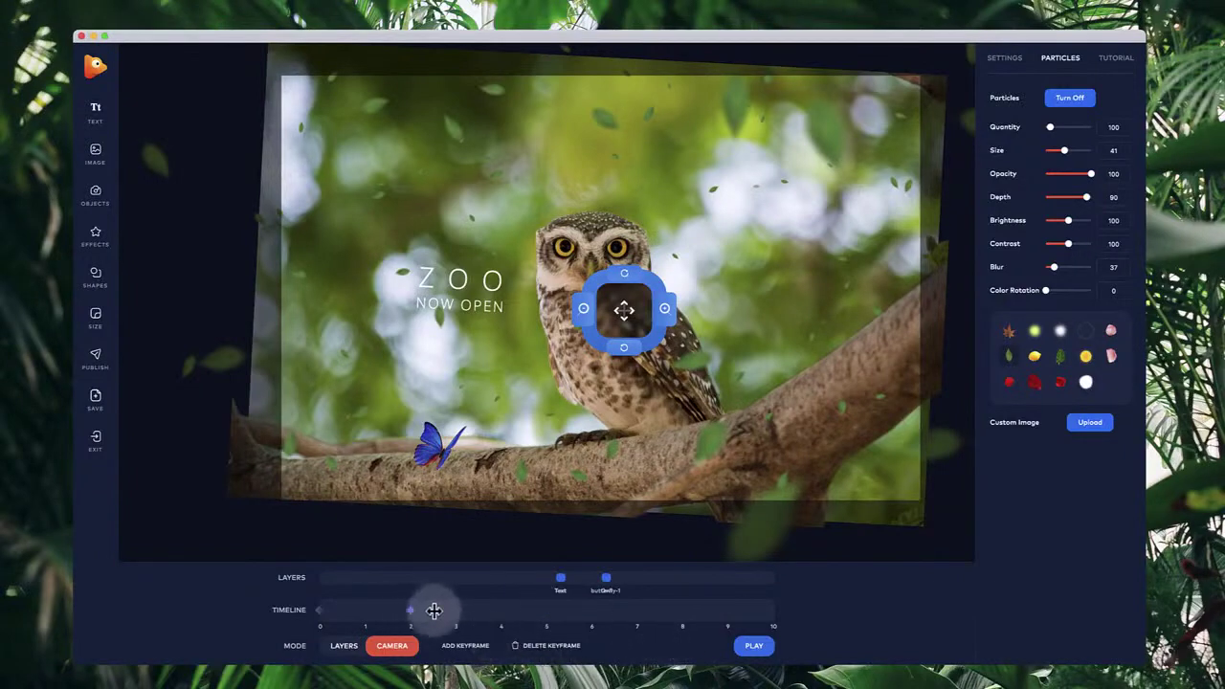
{"action": "left_click_drag", "start_coordinate": [434, 610], "coordinate": [545, 616]}
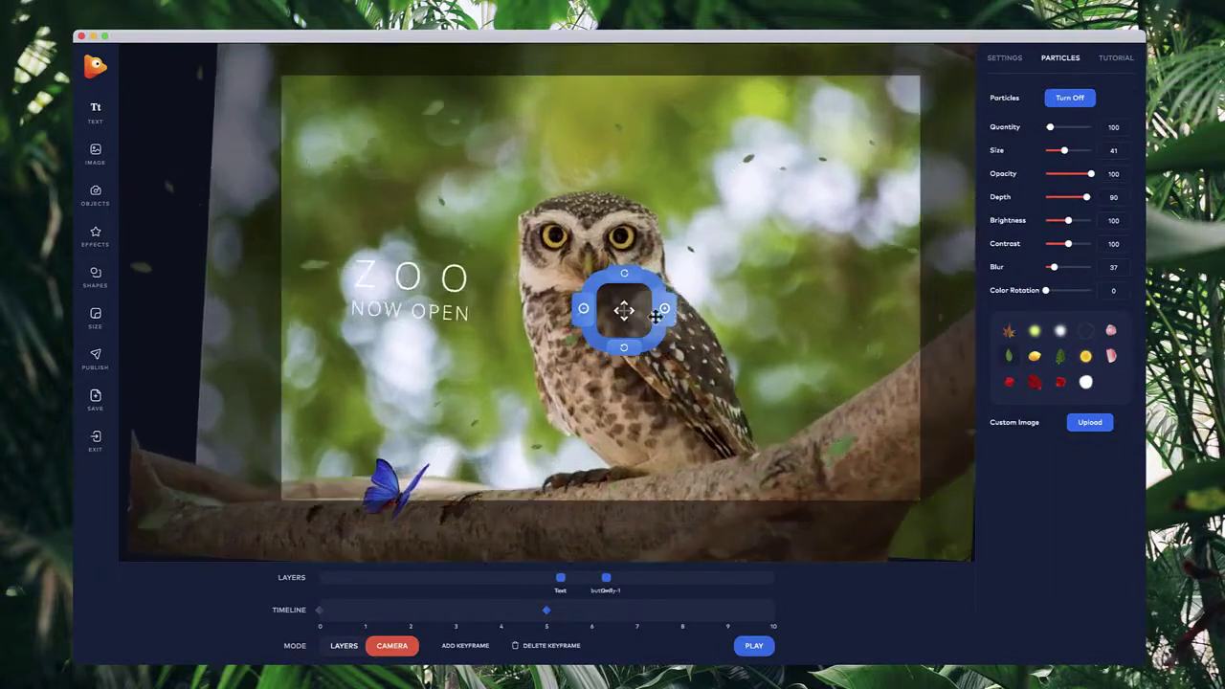
Step: Zoom, tilt and pan the camera closer to the owl at the 5-second keyframe, and set the particle size to 100
{"action": "left_click_drag", "start_coordinate": [623, 311], "coordinate": [575, 305]}
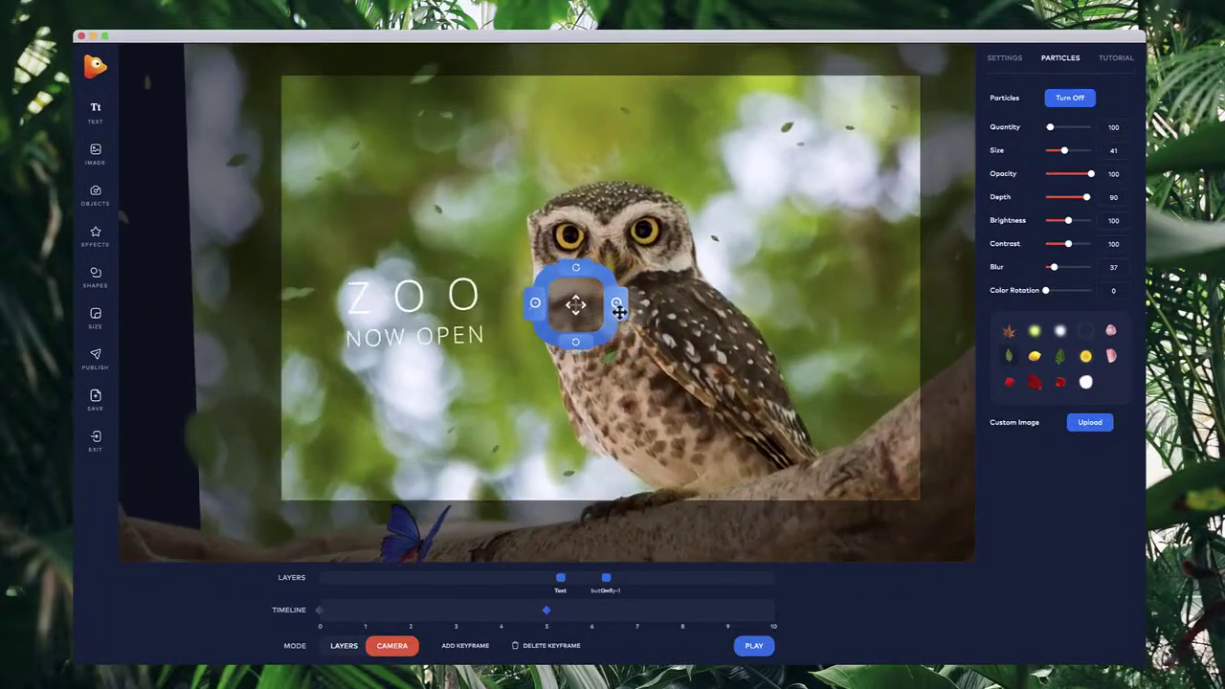
{"action": "left_click_drag", "start_coordinate": [547, 319], "coordinate": [541, 321]}
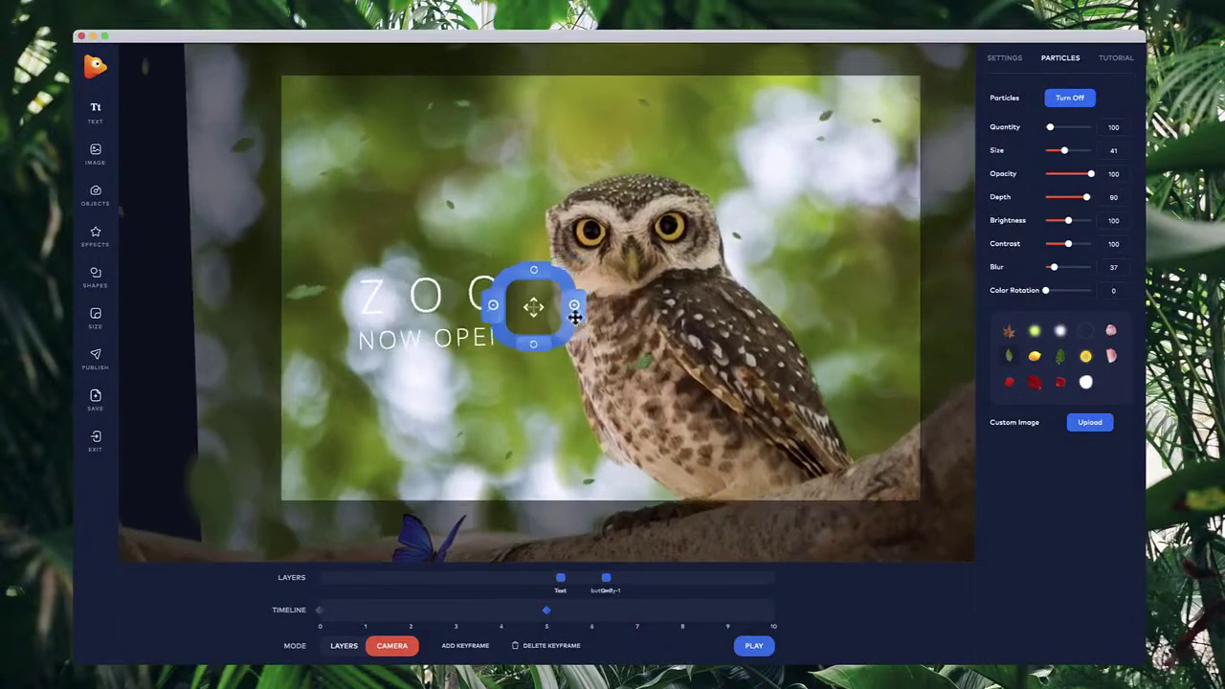
{"action": "left_click_drag", "start_coordinate": [1065, 153], "coordinate": [1097, 160]}
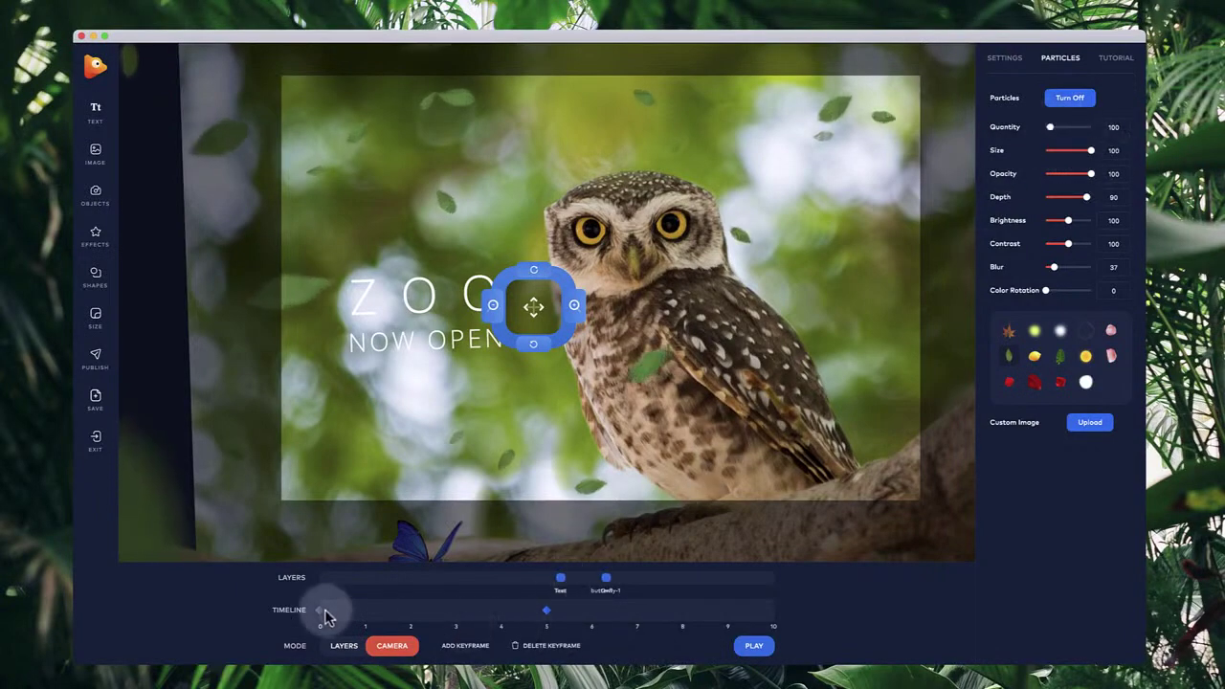
Step: Compare the camera views at the 0- and 5-second keyframes and play back the camera movement between them
{"action": "left_click_drag", "start_coordinate": [321, 612], "coordinate": [546, 610]}
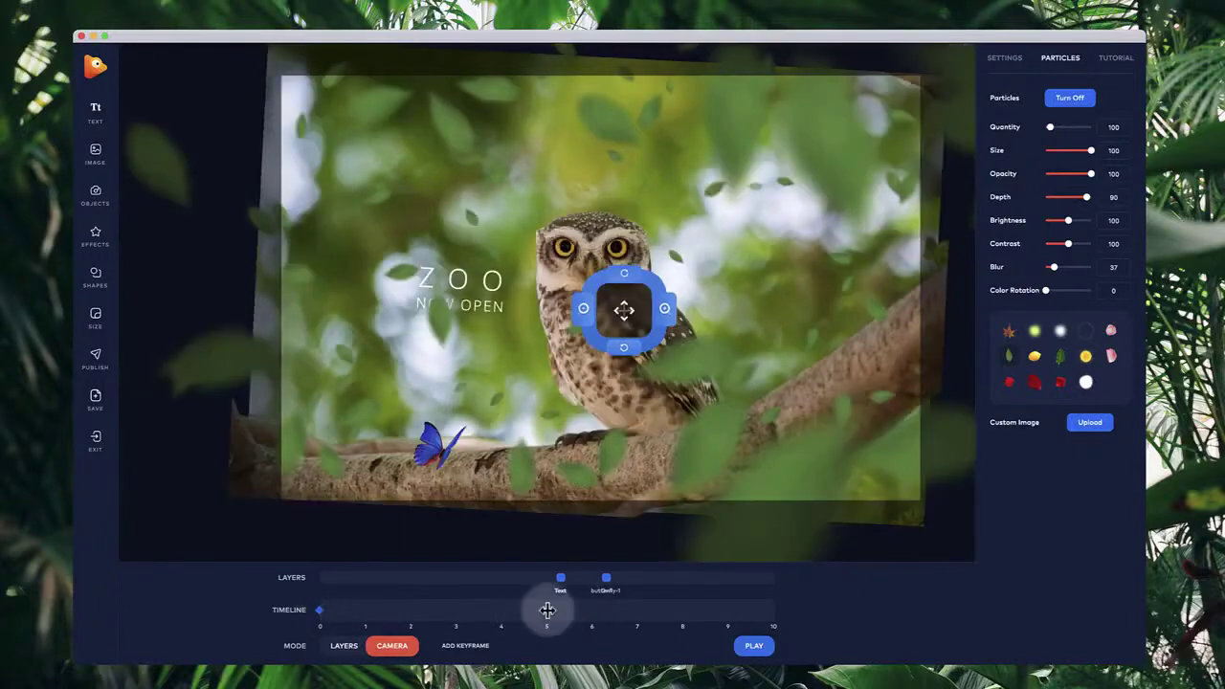
{"action": "left_click", "coordinate": [747, 647]}
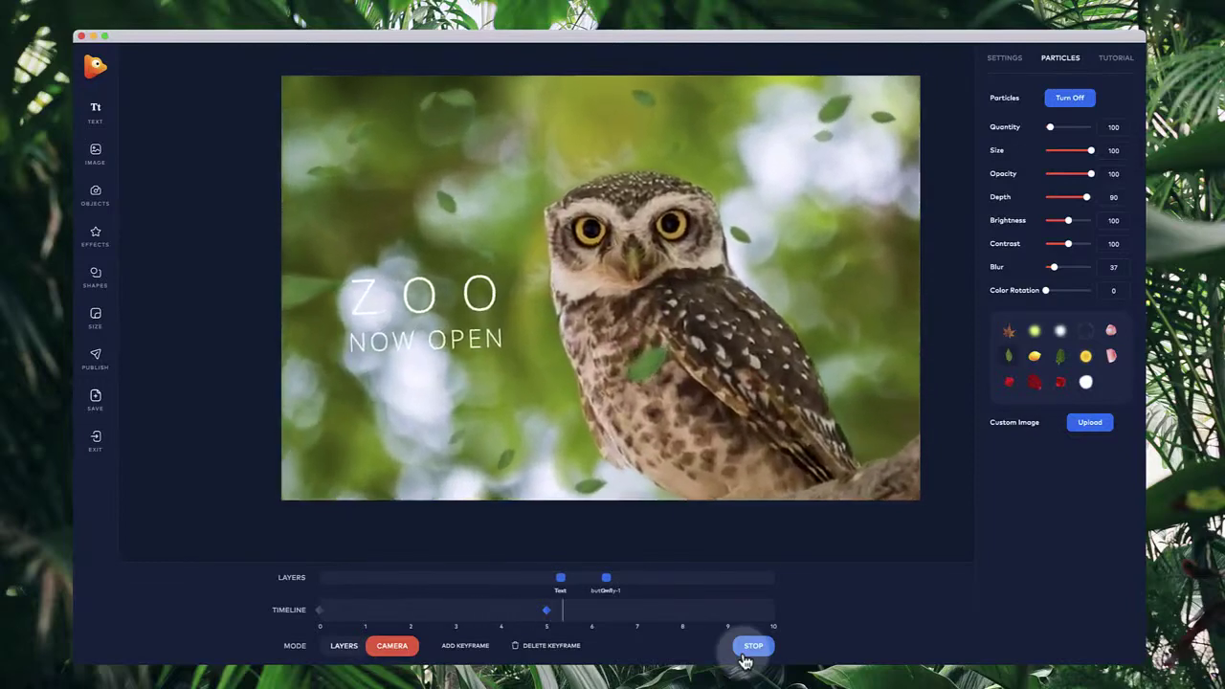
{"action": "left_click", "coordinate": [746, 654]}
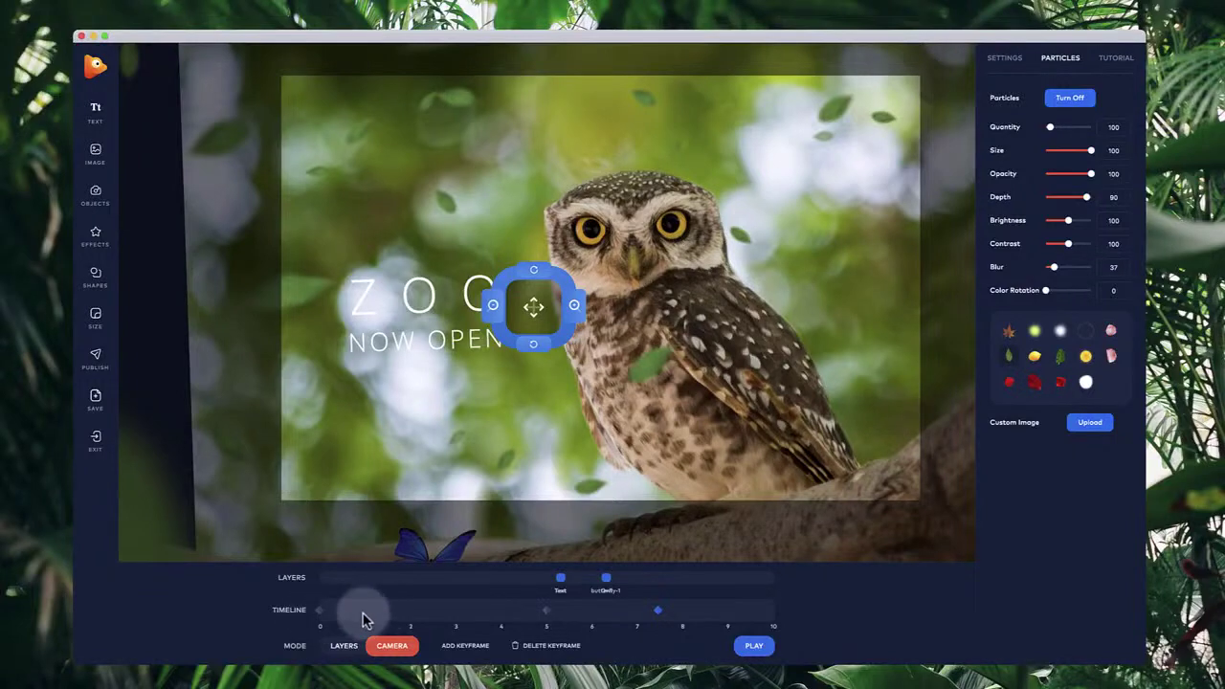
Step: Add a camera keyframe with the starting view at about 1 second and move it to about 6.8 seconds
{"action": "left_click", "coordinate": [364, 612]}
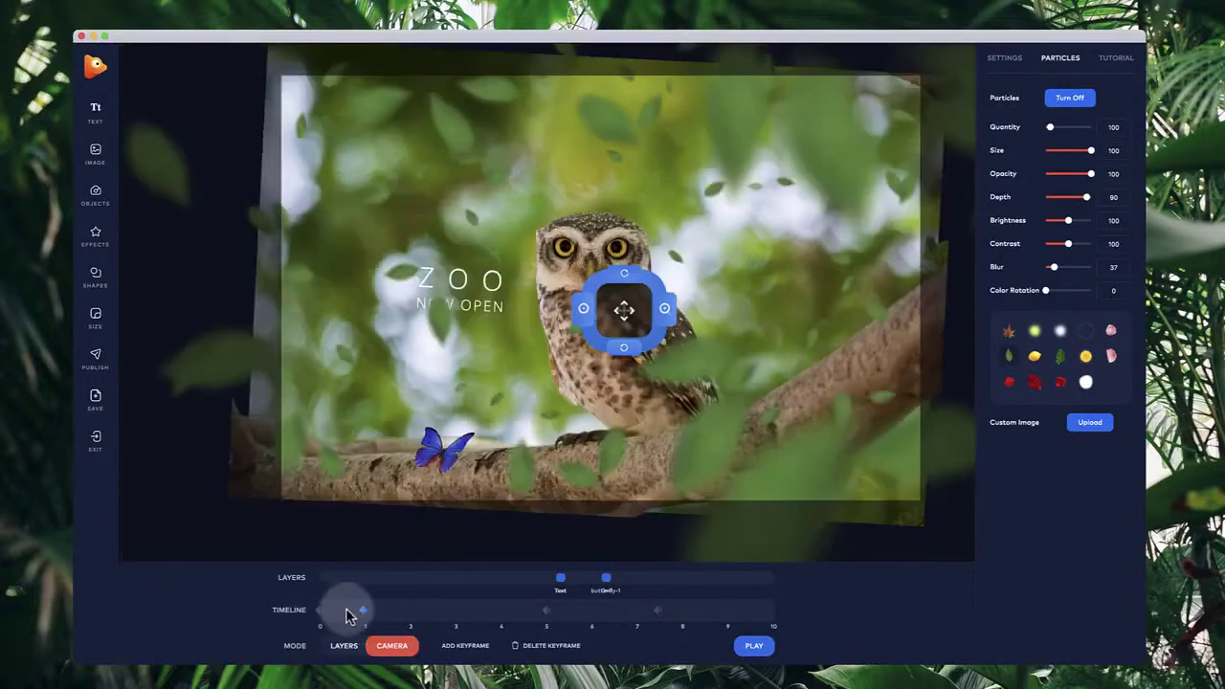
{"action": "left_click", "coordinate": [320, 611]}
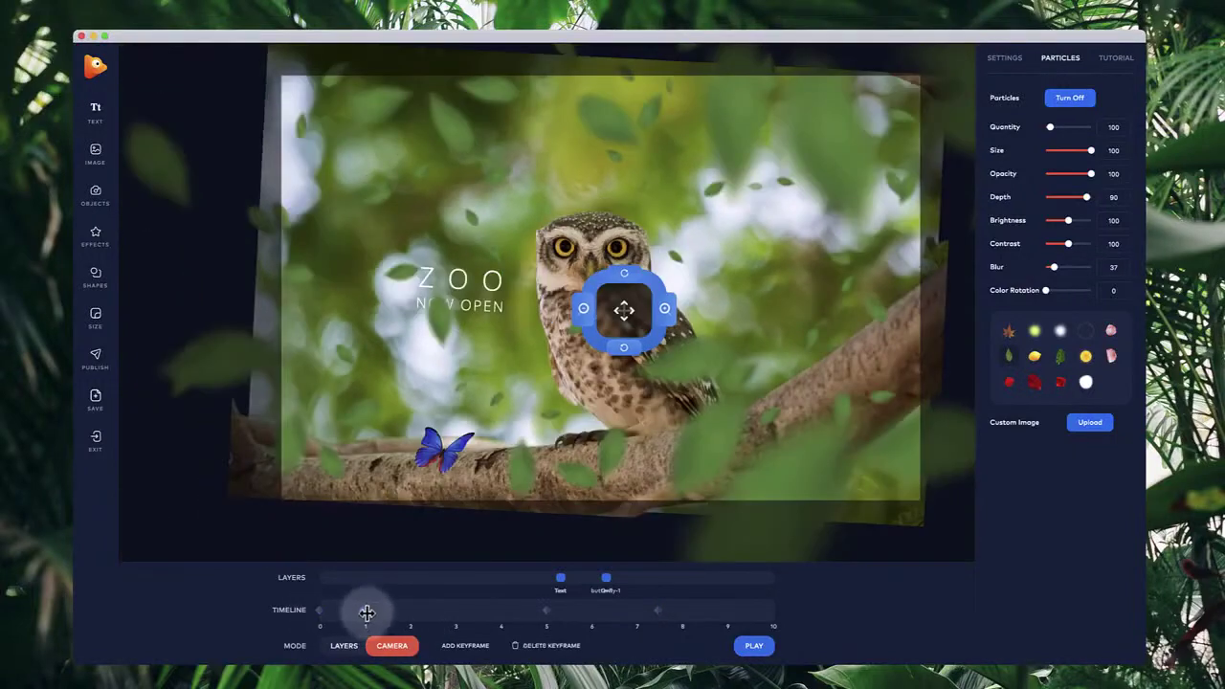
{"action": "left_click_drag", "start_coordinate": [363, 613], "coordinate": [631, 618]}
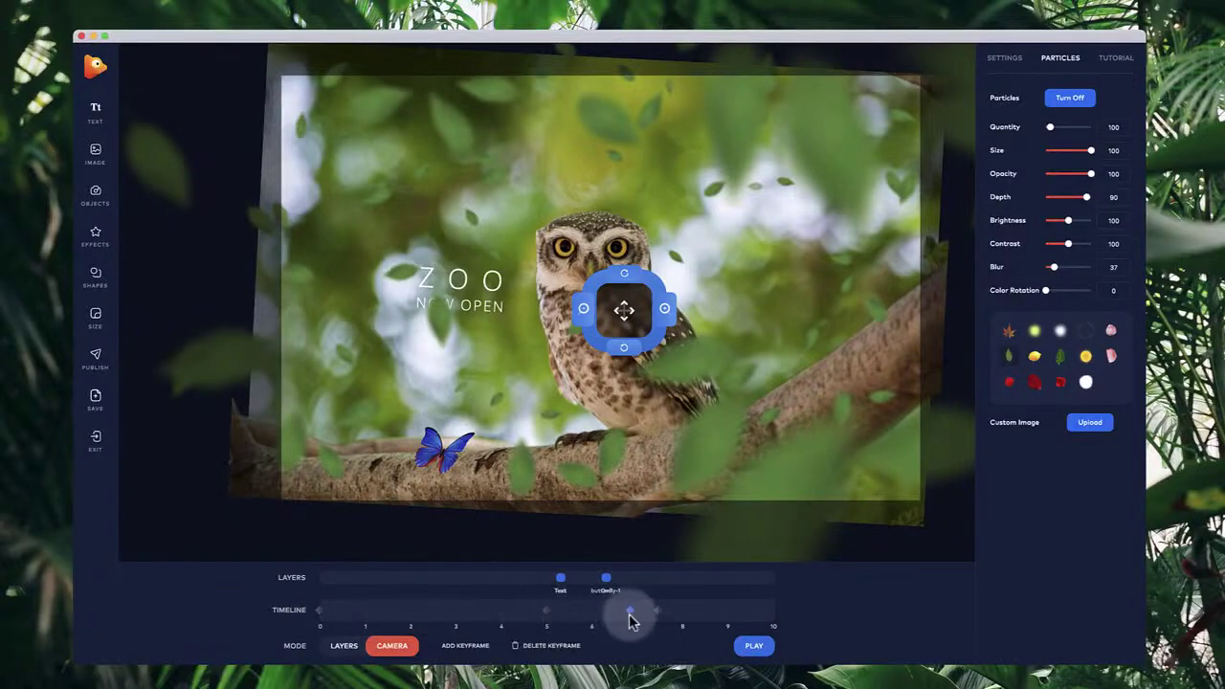
Step: Delete the camera keyframe at about 7.5 seconds and move the returning starting-view keyframe to 10 seconds
{"action": "left_click", "coordinate": [657, 610]}
{"action": "left_click", "coordinate": [546, 647]}
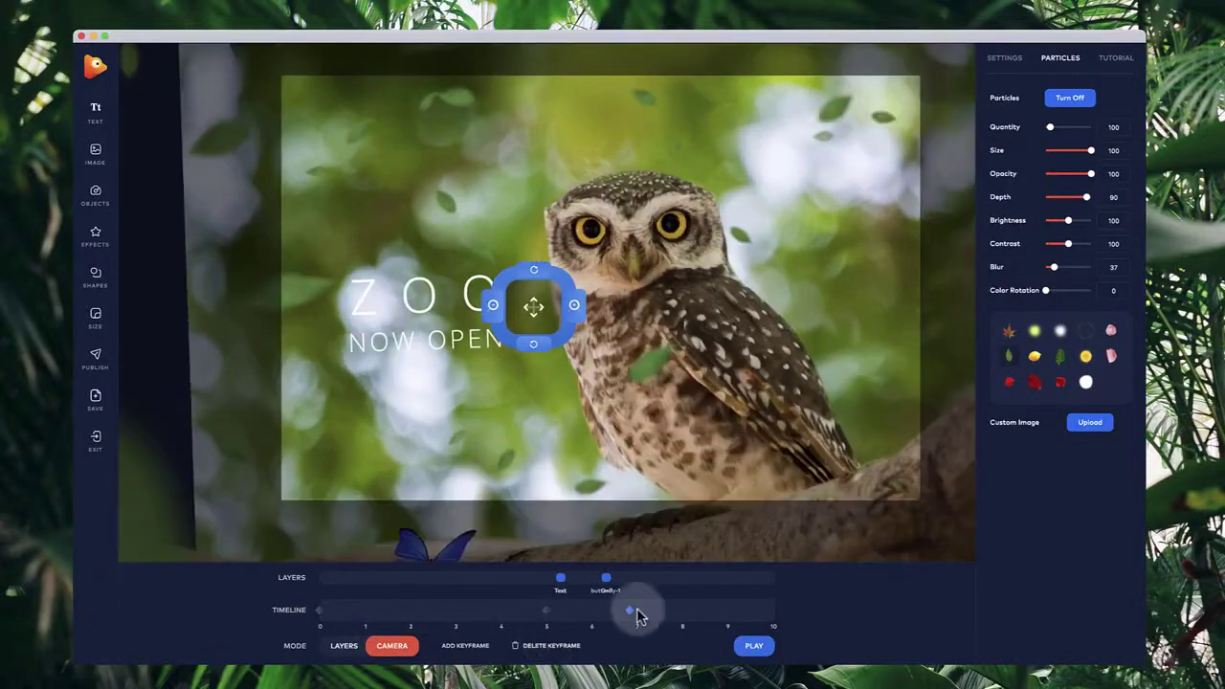
{"action": "left_click", "coordinate": [629, 611]}
{"action": "left_click_drag", "start_coordinate": [628, 612], "coordinate": [776, 609]}
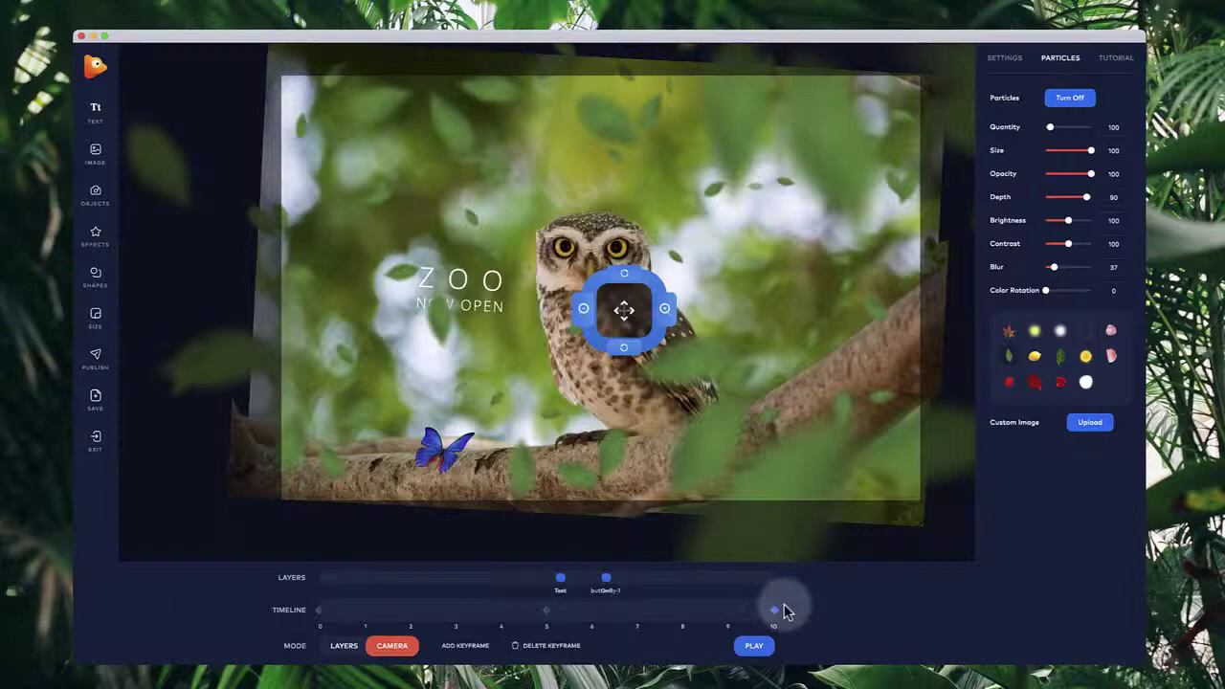
Step: Play back the full 10-second animation to check the camera's move towards the owl and back, and stop the preview
{"action": "left_click", "coordinate": [755, 646]}
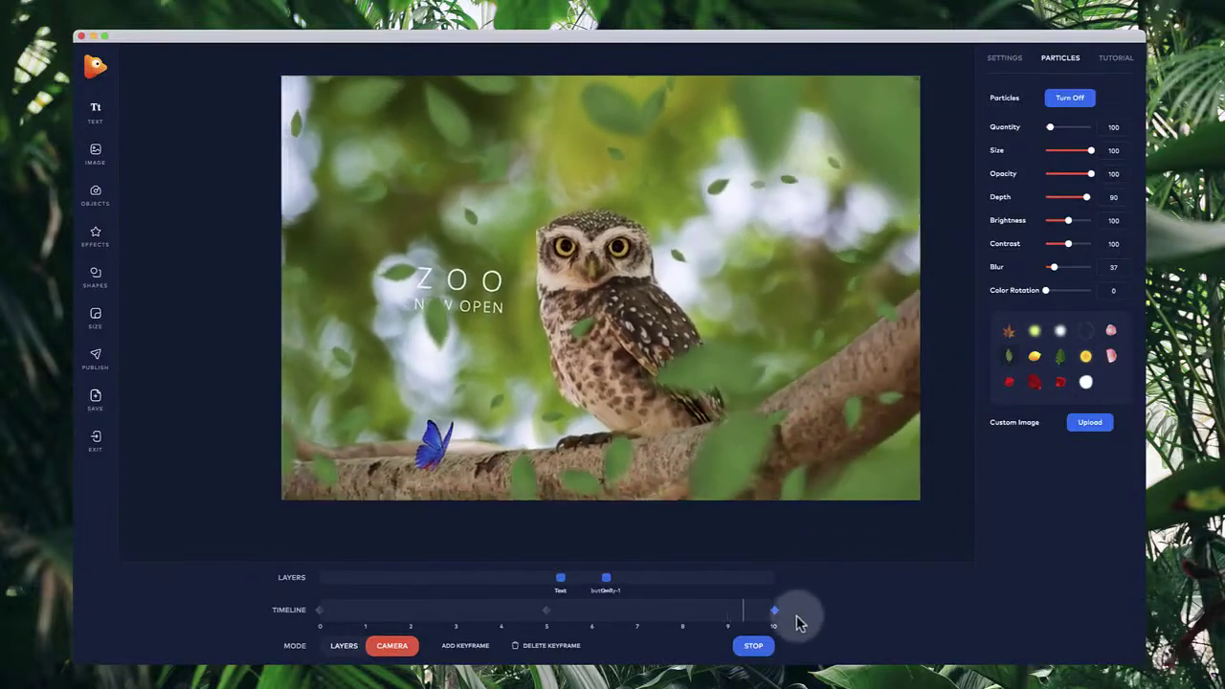
{"action": "left_click", "coordinate": [754, 645]}
{"action": "left_click", "coordinate": [754, 645]}
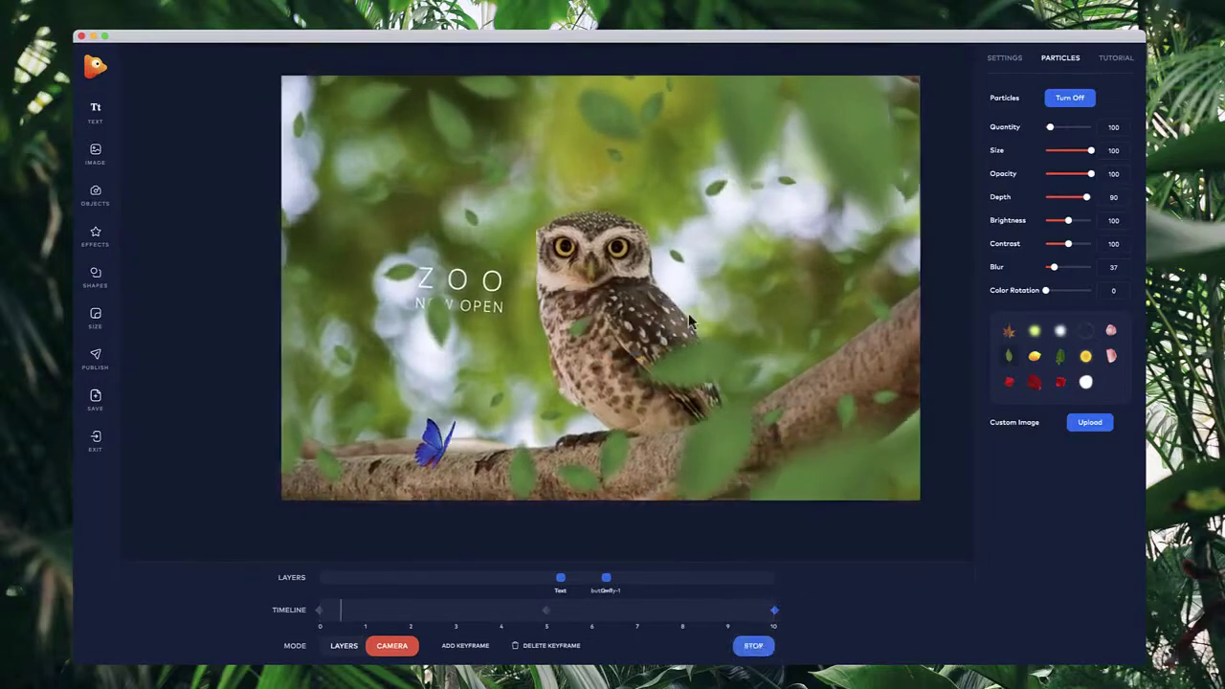
{"action": "key", "text": "space"}
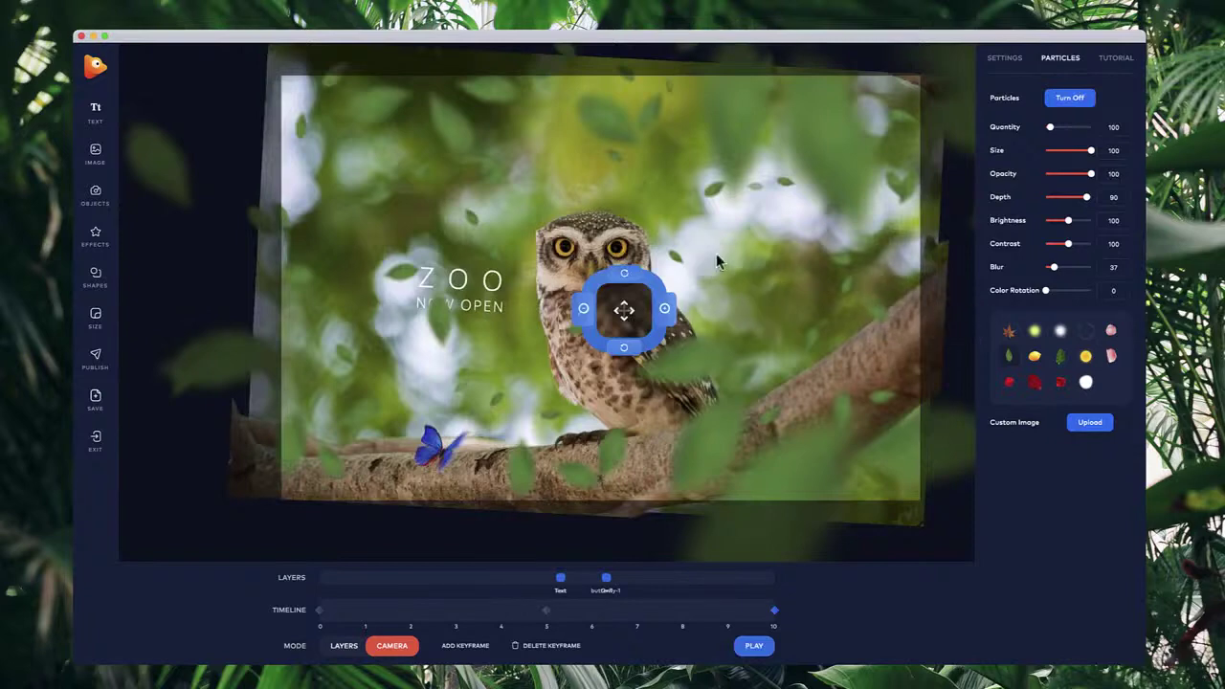
Step: Open the publishing options for the finished zoo animation
{"action": "left_click", "coordinate": [96, 354]}
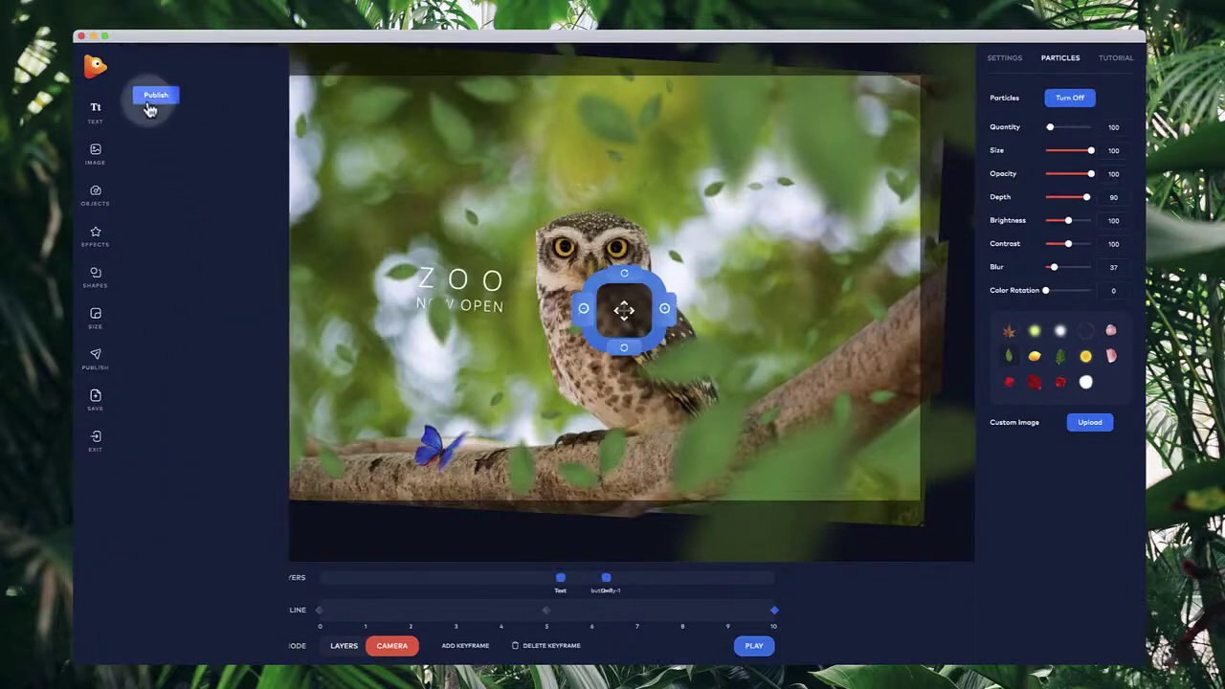